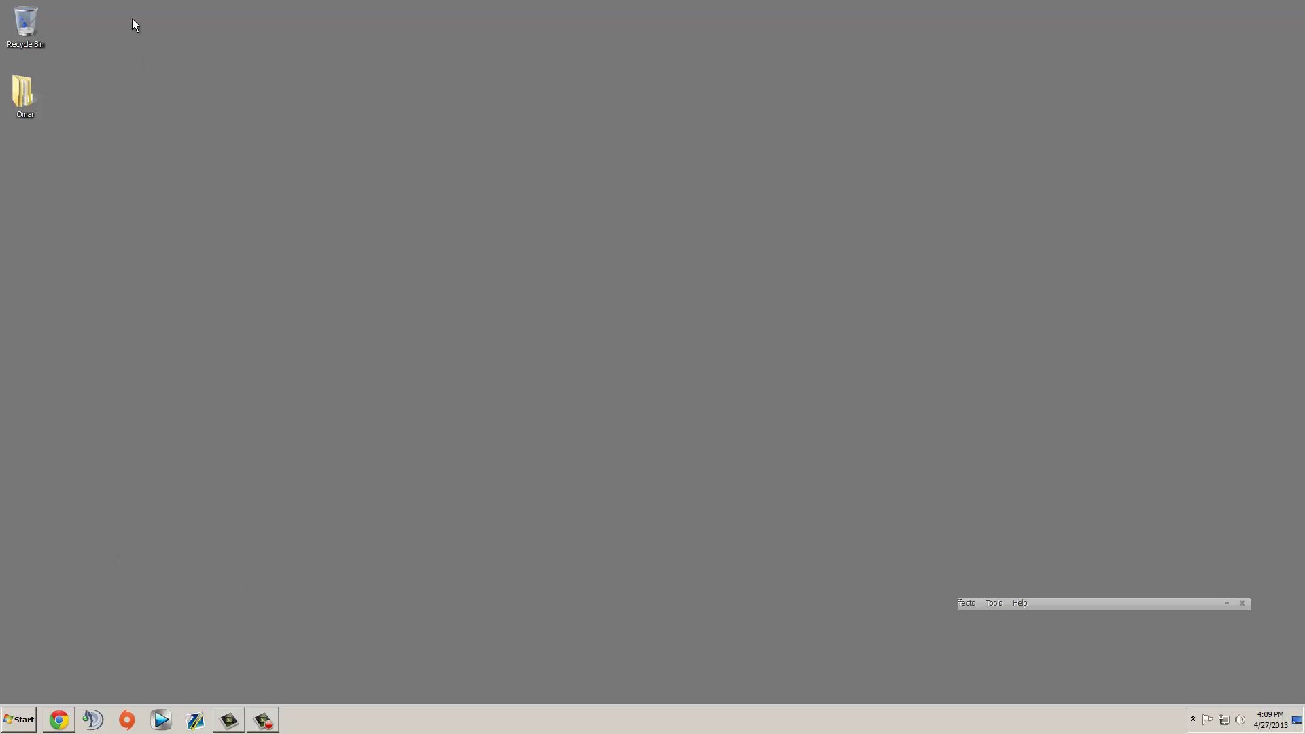
# Step: Select the Recycle Bin and user folder icons on the desktop, then open and close the Start menu
pyautogui.moveTo(120, 1); pyautogui.dragTo(32, 0)
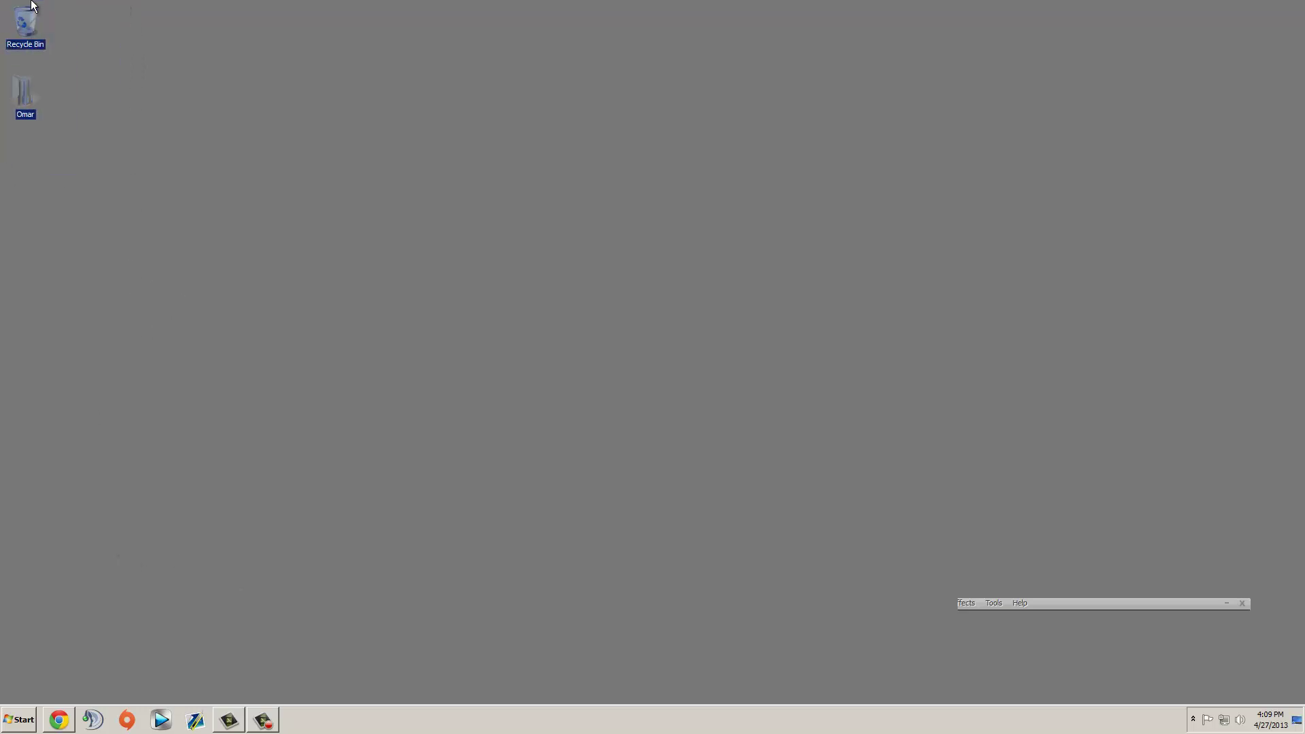
pyautogui.click(10, 729)
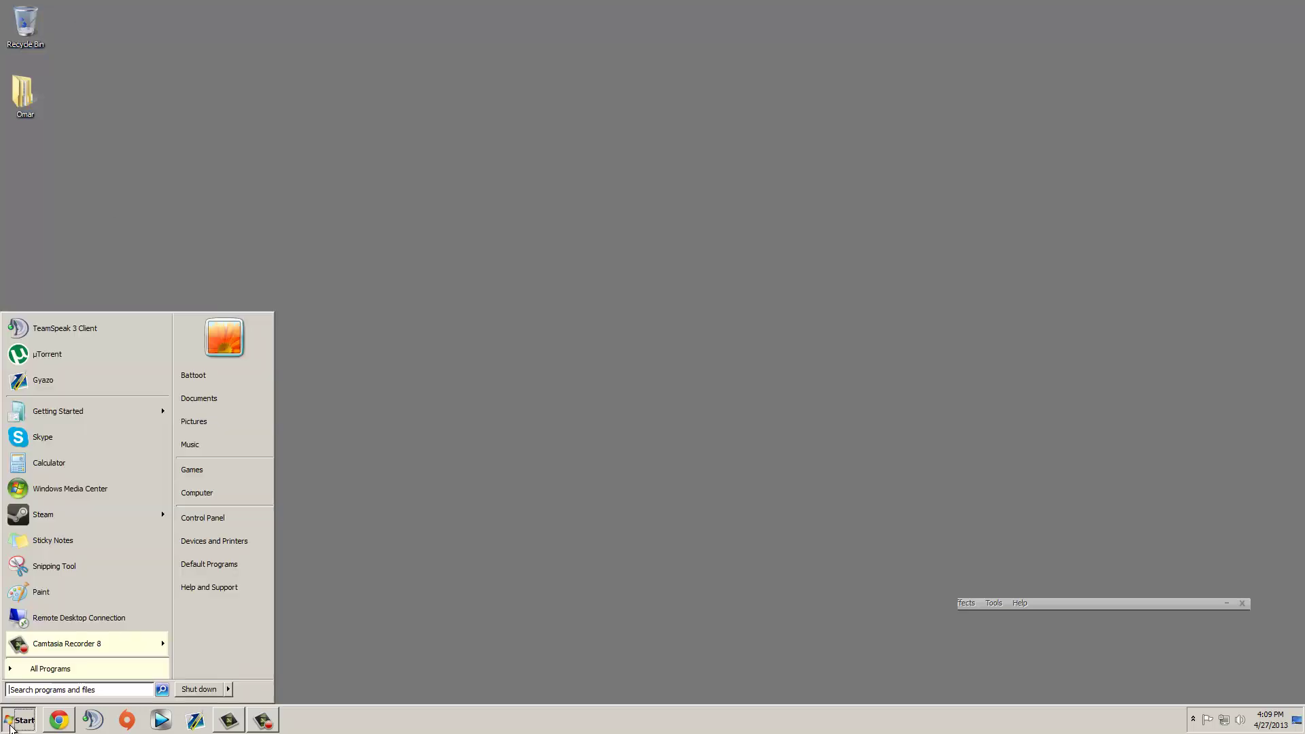
pyautogui.click(352, 568)
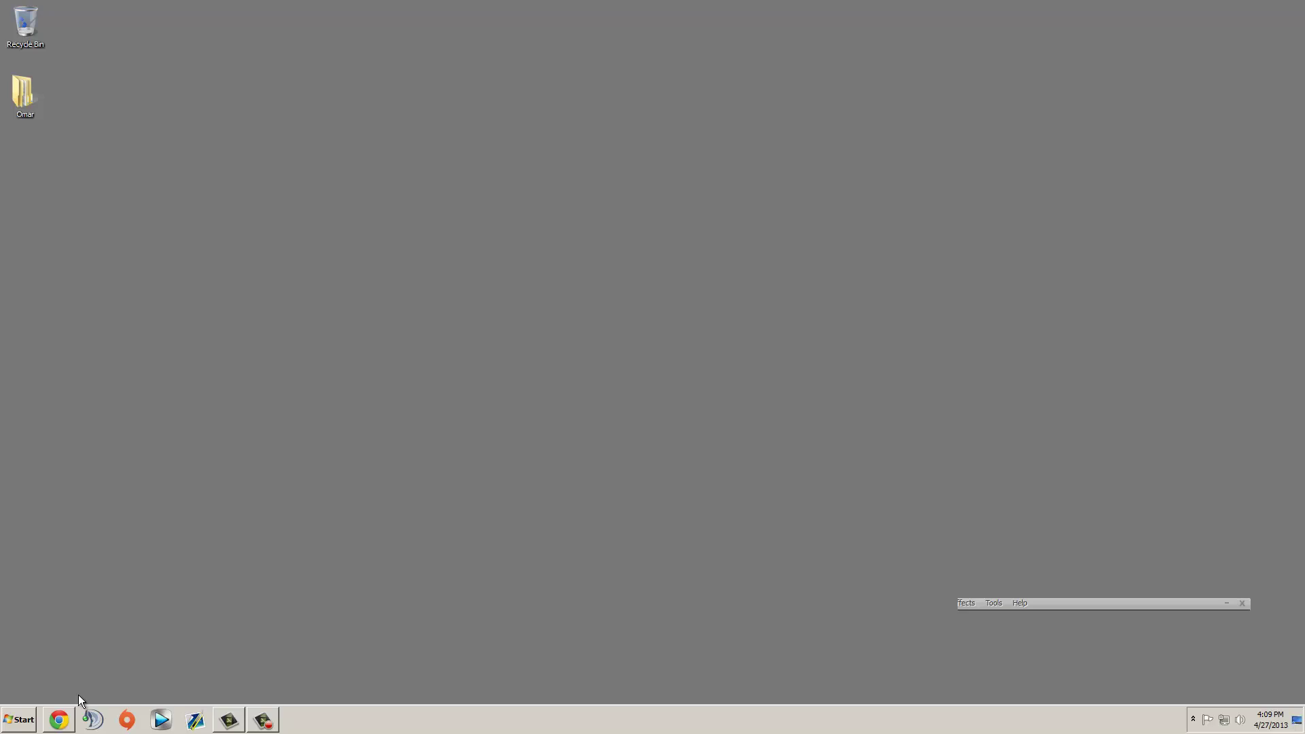
# Step: Restore the Dropbox user.cfg page, download the 507-byte file and keep it past the warning
pyautogui.click(59, 719)
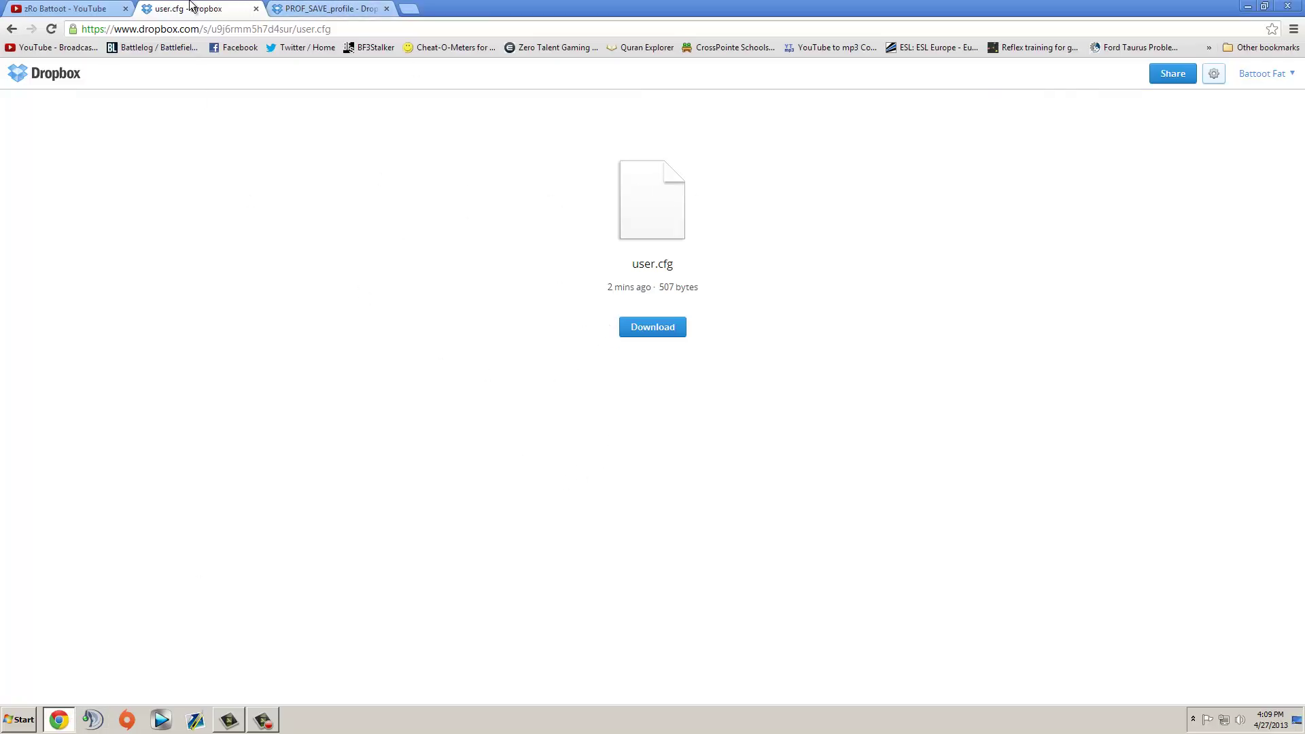
pyautogui.click(656, 331)
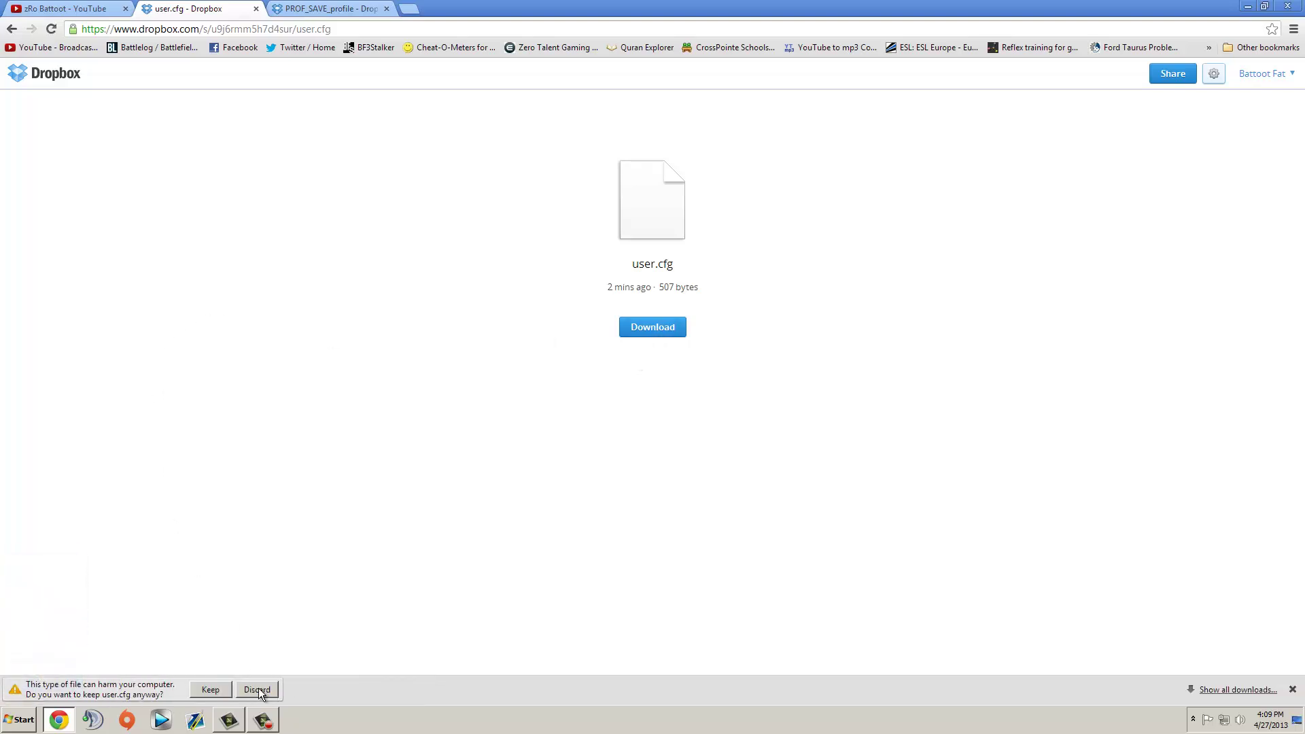
pyautogui.click(213, 689)
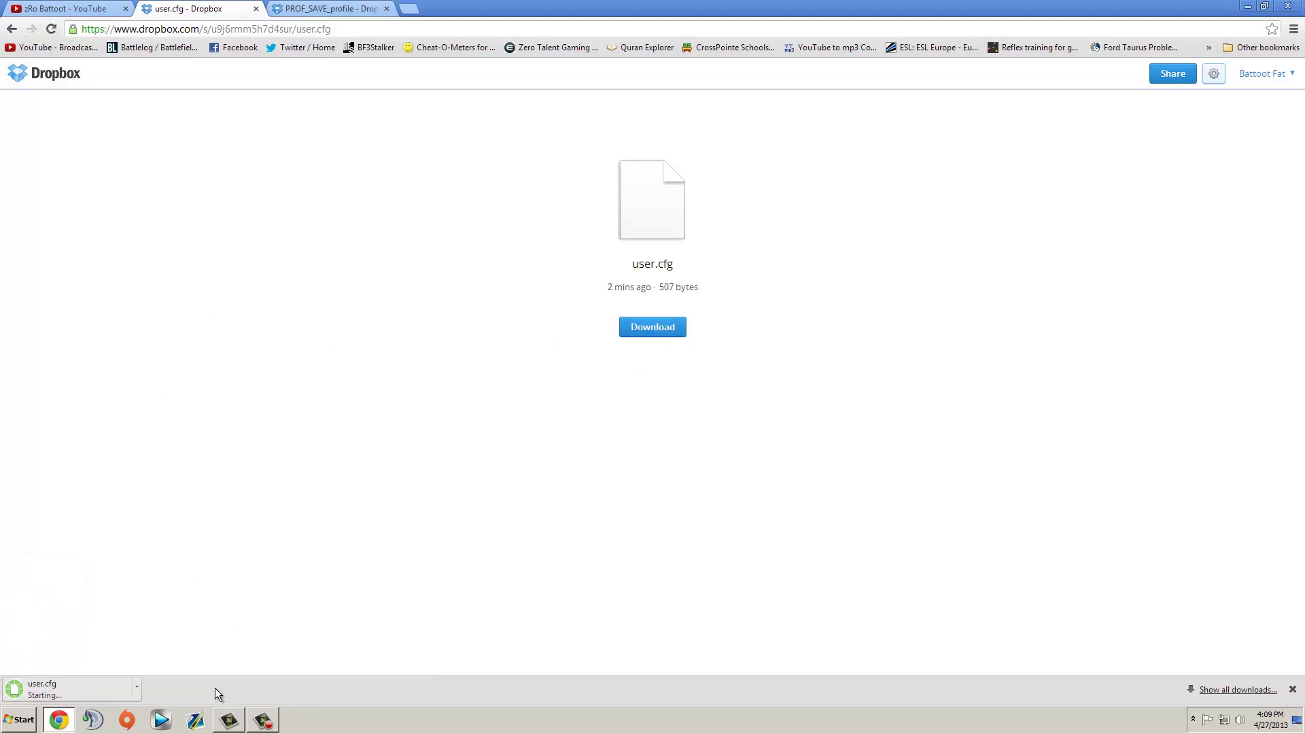
pyautogui.click(27, 696)
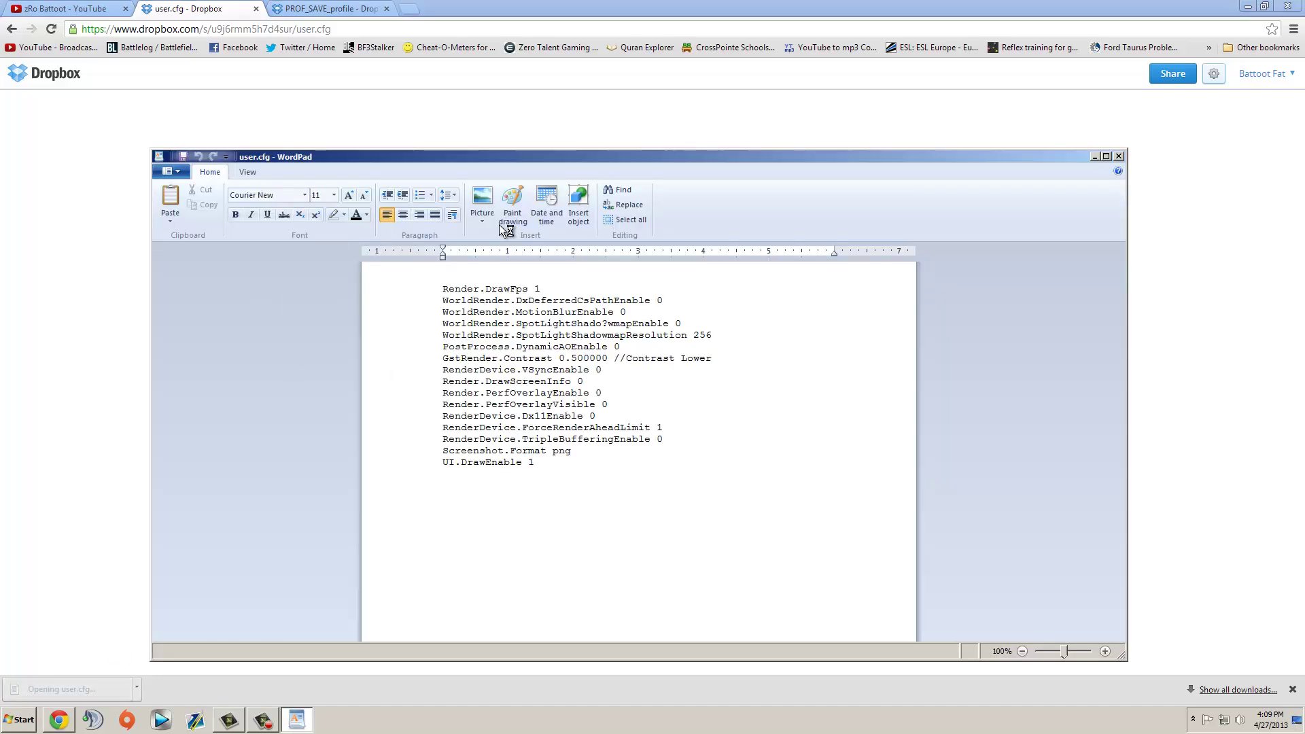
pyautogui.moveTo(441, 291)
pyautogui.mouseDown()
pyautogui.moveTo(550, 410)
pyautogui.moveTo(589, 483)
pyautogui.moveTo(428, 292)
pyautogui.moveTo(673, 471)
pyautogui.moveTo(431, 370)
pyautogui.moveTo(446, 292)
pyautogui.mouseUp()
pyautogui.click(590, 472)
pyautogui.click(445, 289)
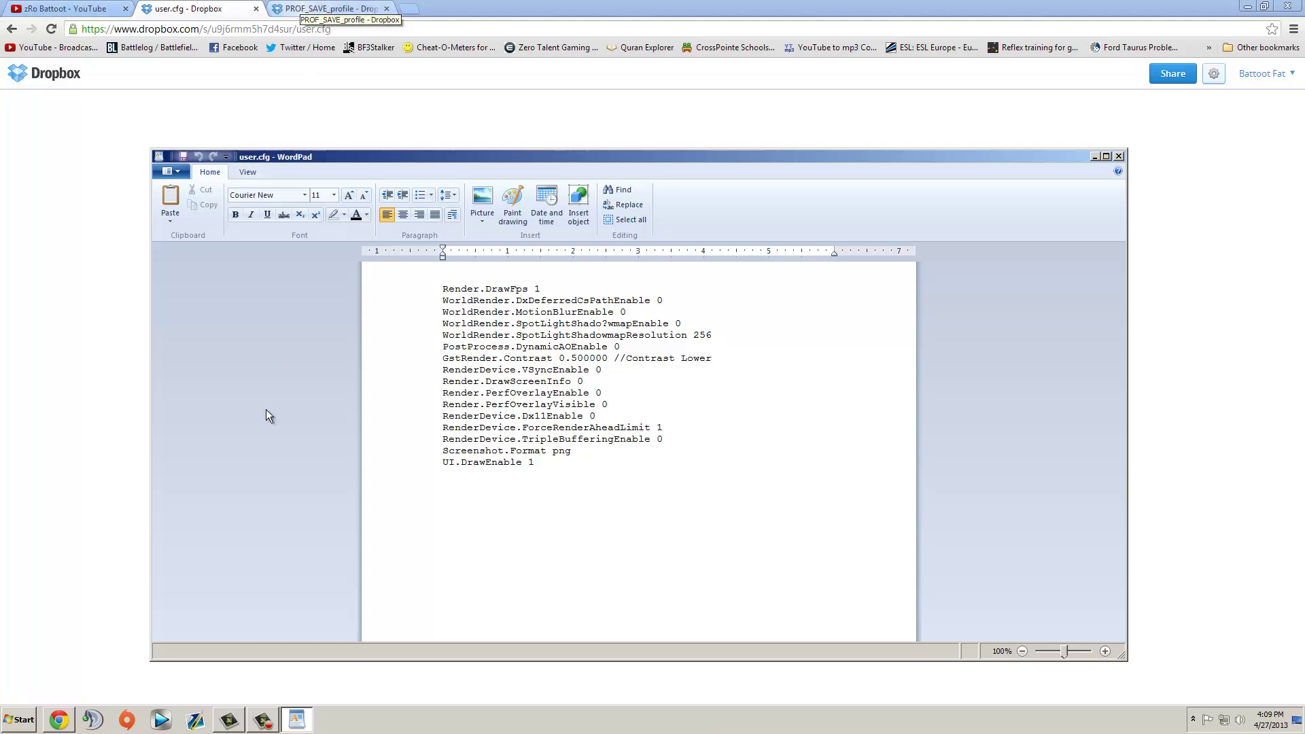
pyautogui.moveTo(558, 469); pyautogui.dragTo(435, 297)
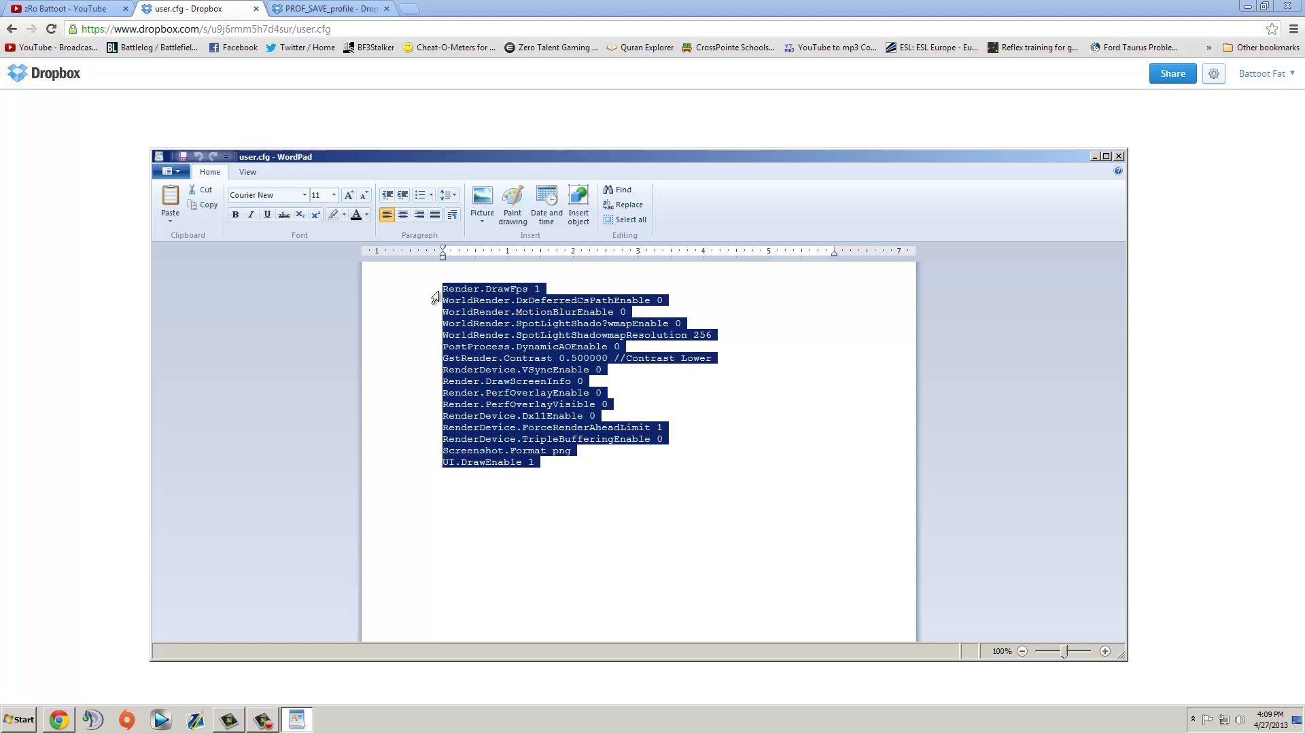
pyautogui.click(435, 294)
# Step: Close the user.cfg document and download user.cfg again, keeping it past the warning
pyautogui.click(1117, 157)
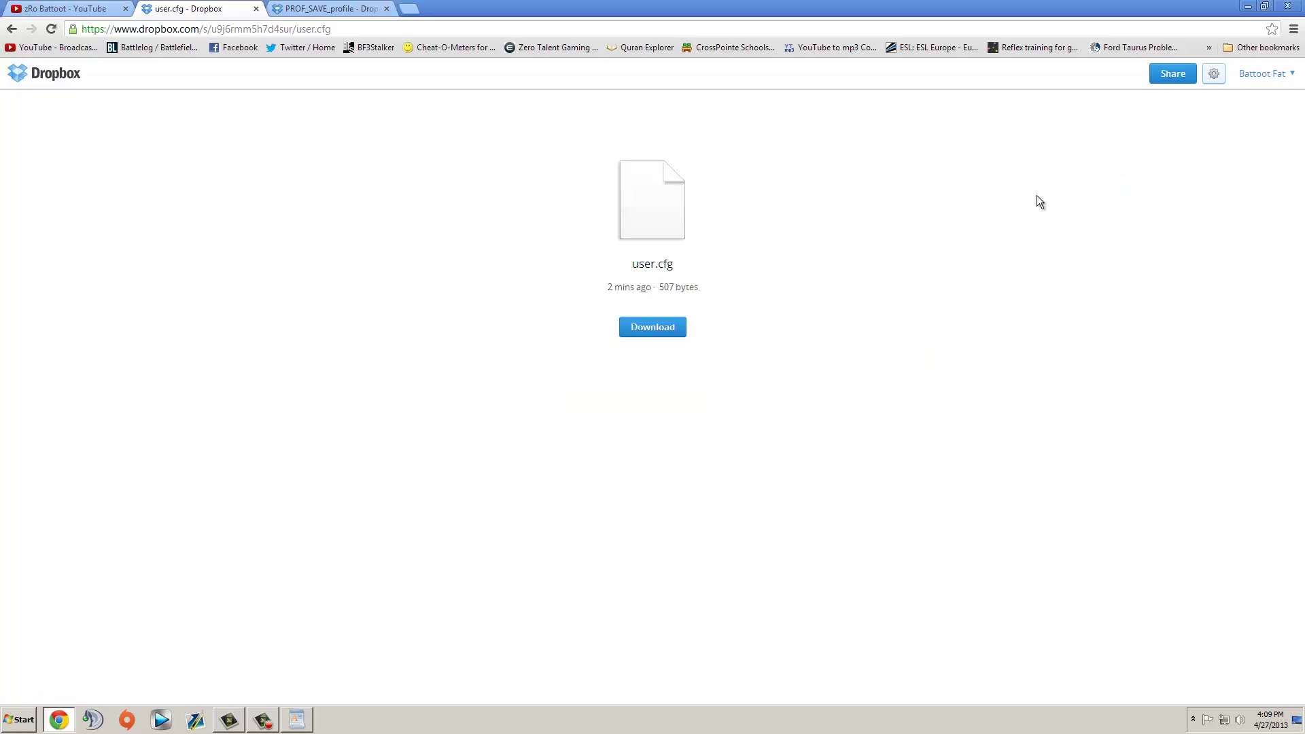
pyautogui.click(665, 333)
pyautogui.click(219, 692)
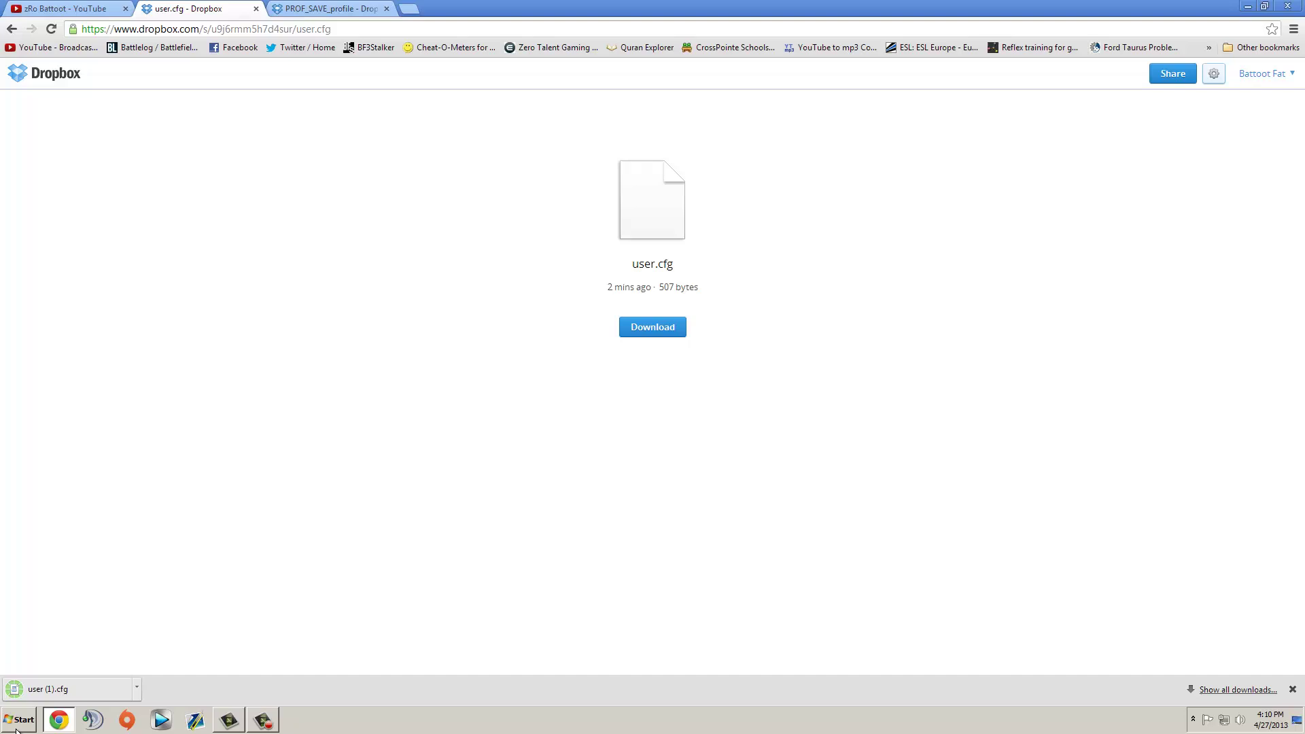
# Step: Browse to C:\Program Files (x86)\Origin Games\Battlefield 3 from Computer
pyautogui.click(19, 720)
pyautogui.click(243, 491)
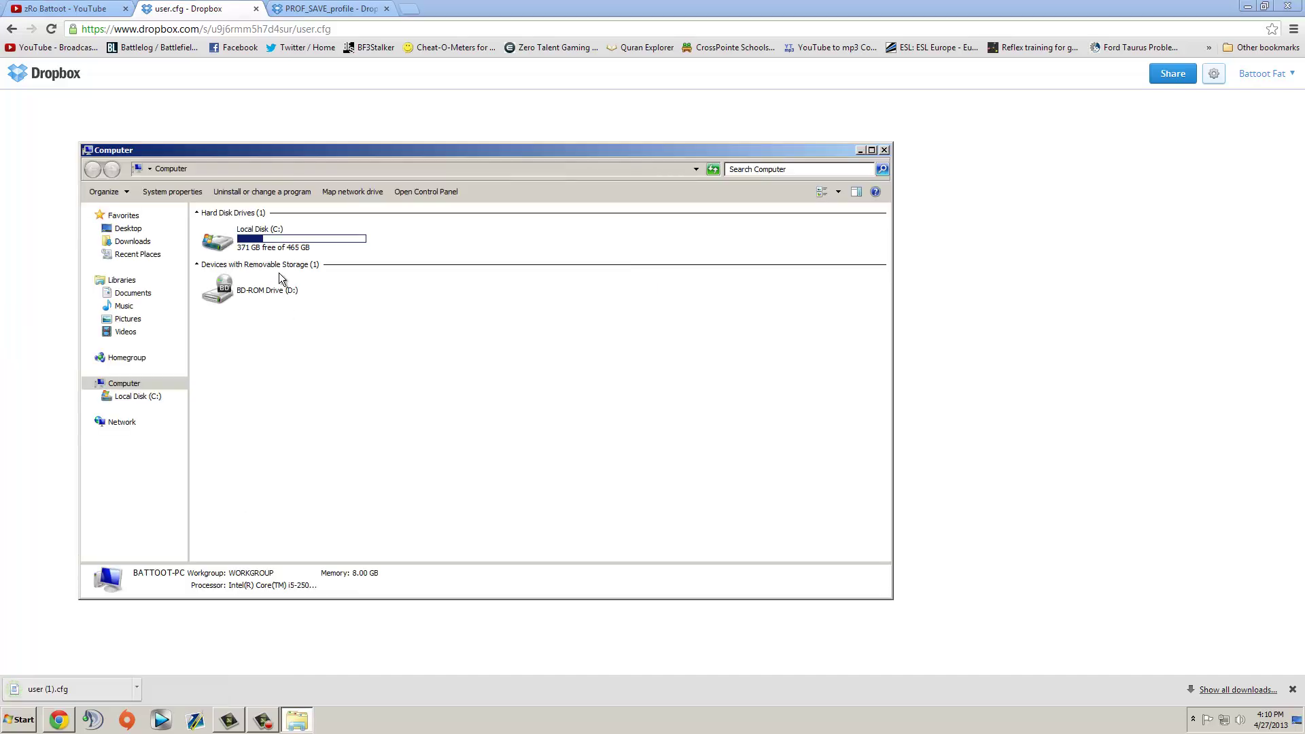
pyautogui.doubleClick(264, 233)
pyautogui.doubleClick(269, 321)
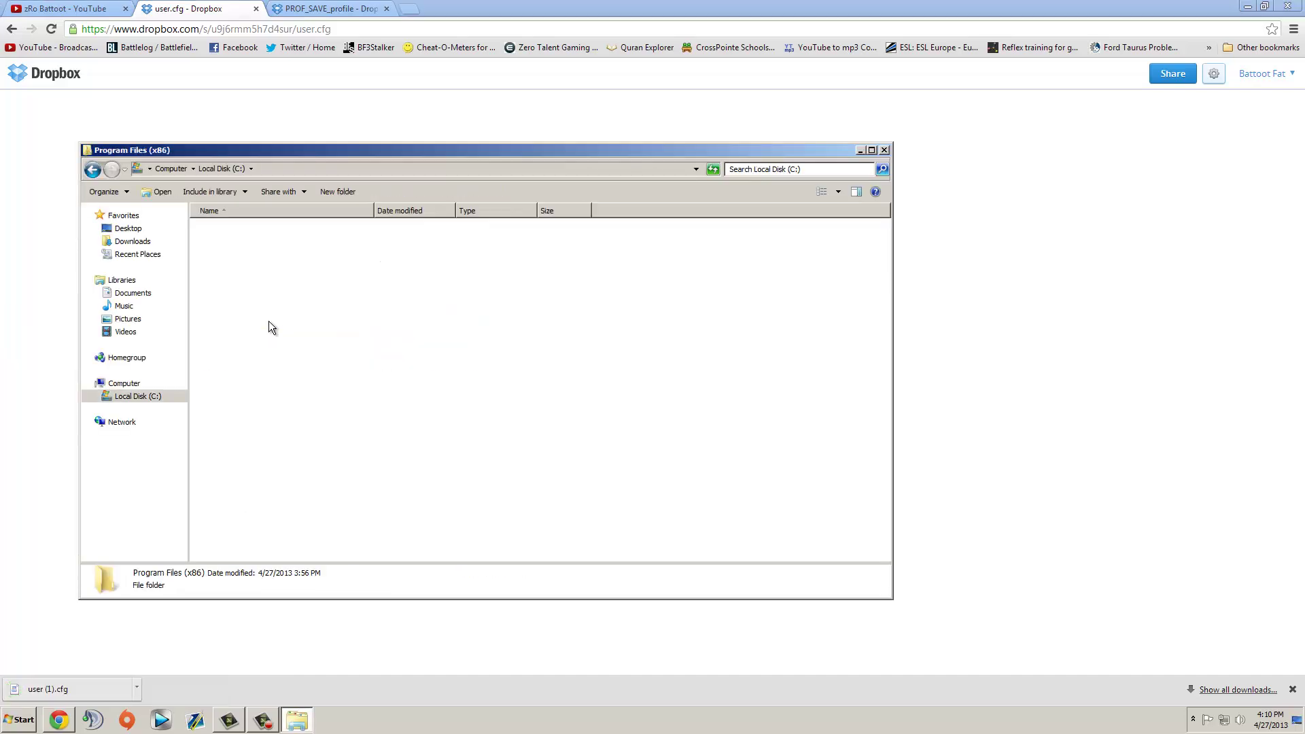
pyautogui.moveTo(883, 262); pyautogui.dragTo(860, 326)
pyautogui.click(233, 422)
pyautogui.doubleClick(231, 422)
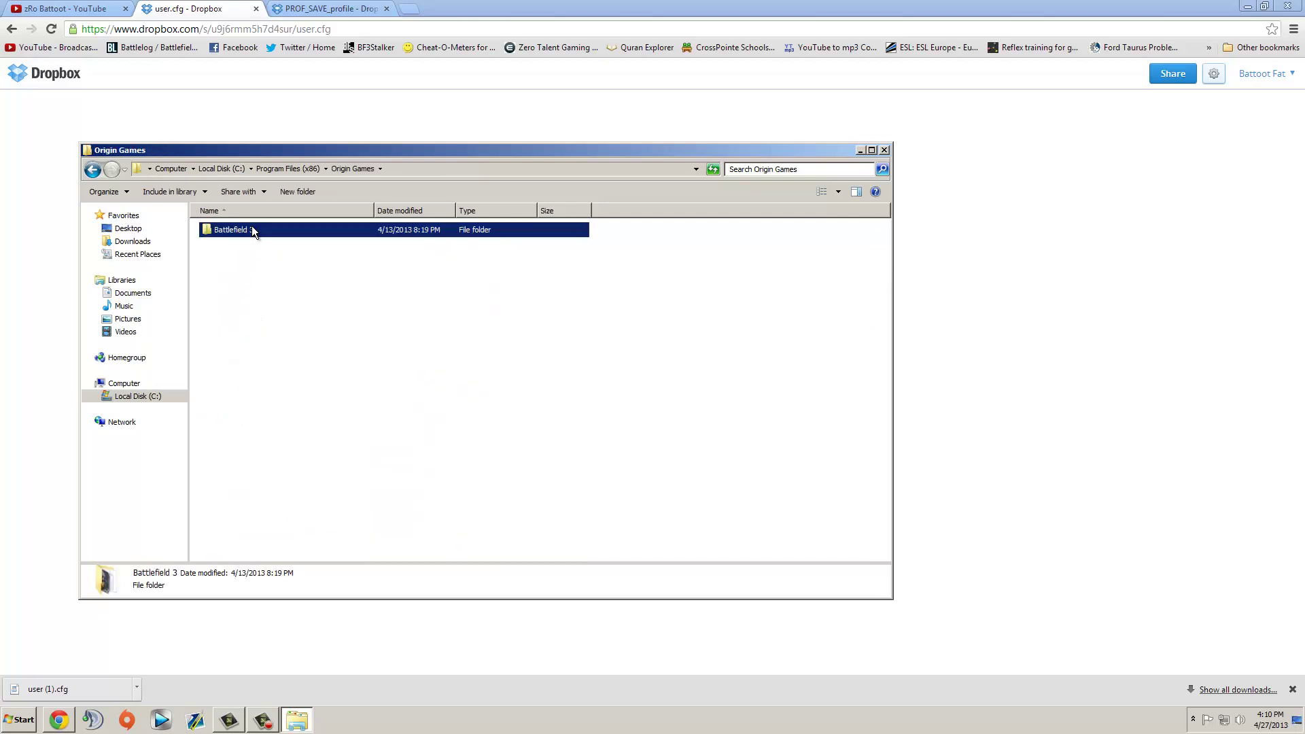
pyautogui.doubleClick(250, 227)
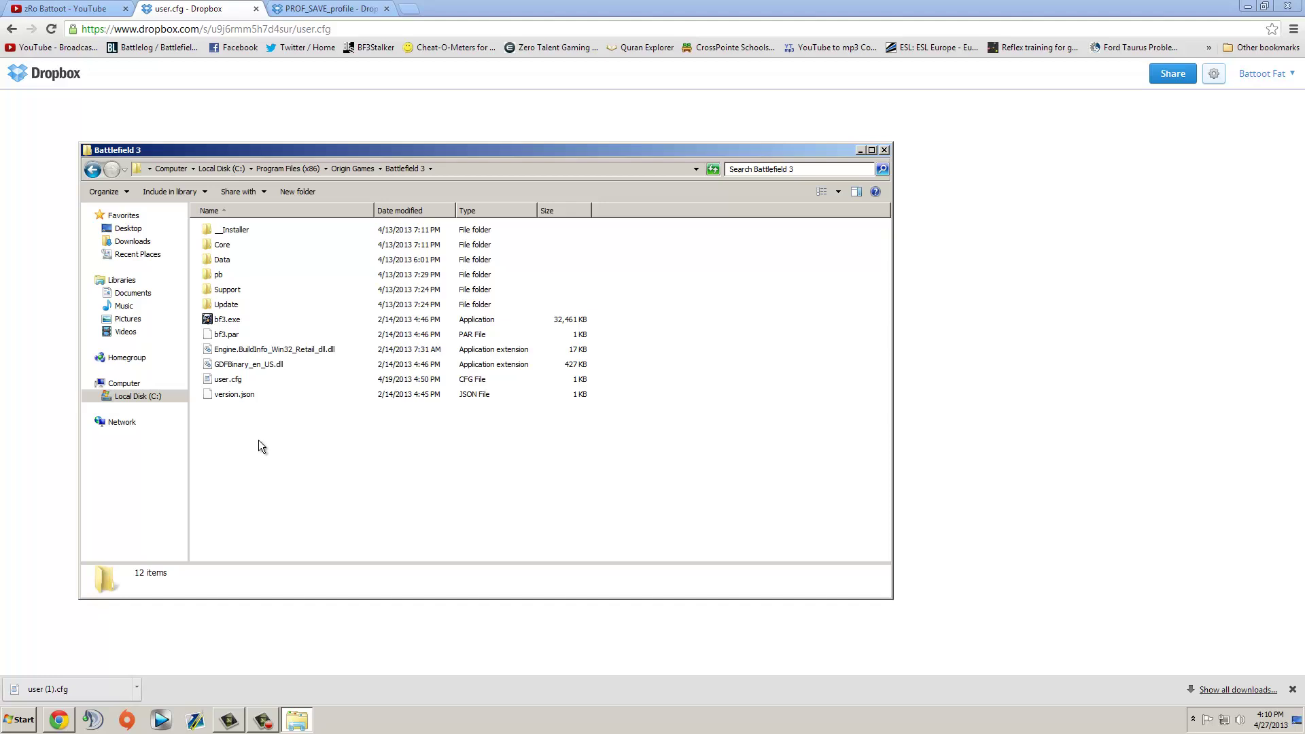
# Step: Copy the downloaded user (1).cfg into the Battlefield 3 folder beside the existing user.cfg
pyautogui.moveTo(259, 440); pyautogui.dragTo(263, 231)
pyautogui.click(263, 259)
pyautogui.click(248, 379)
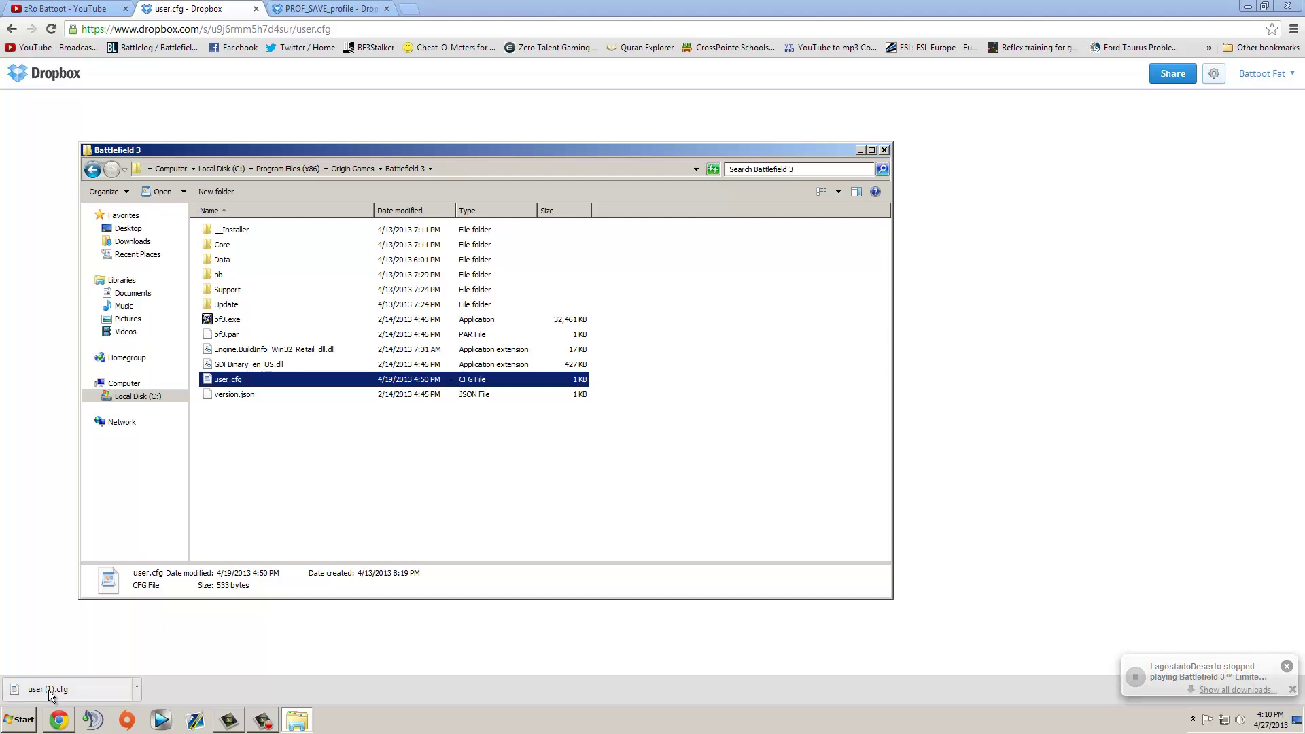
pyautogui.moveTo(47, 691); pyautogui.dragTo(673, 391)
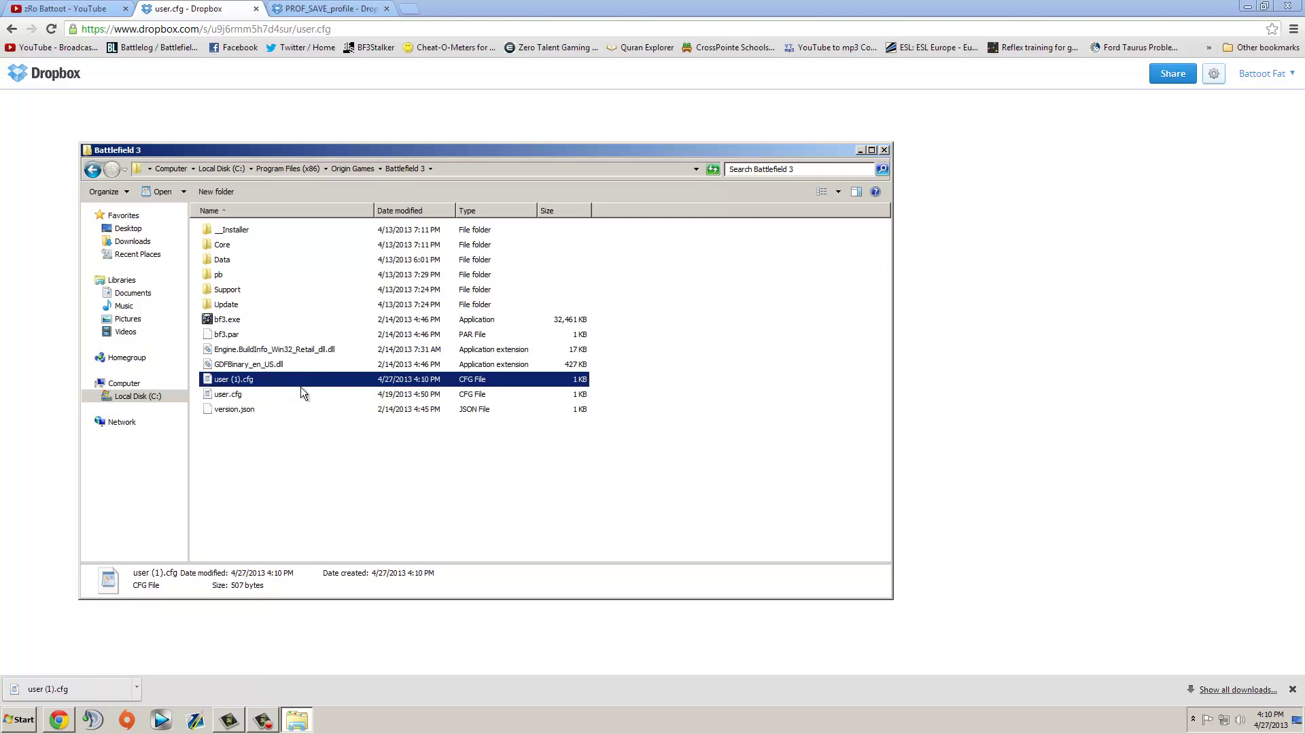
pyautogui.click(671, 414)
pyautogui.click(435, 382)
pyautogui.hotkey('ctrl', 'a')
pyautogui.click(627, 401)
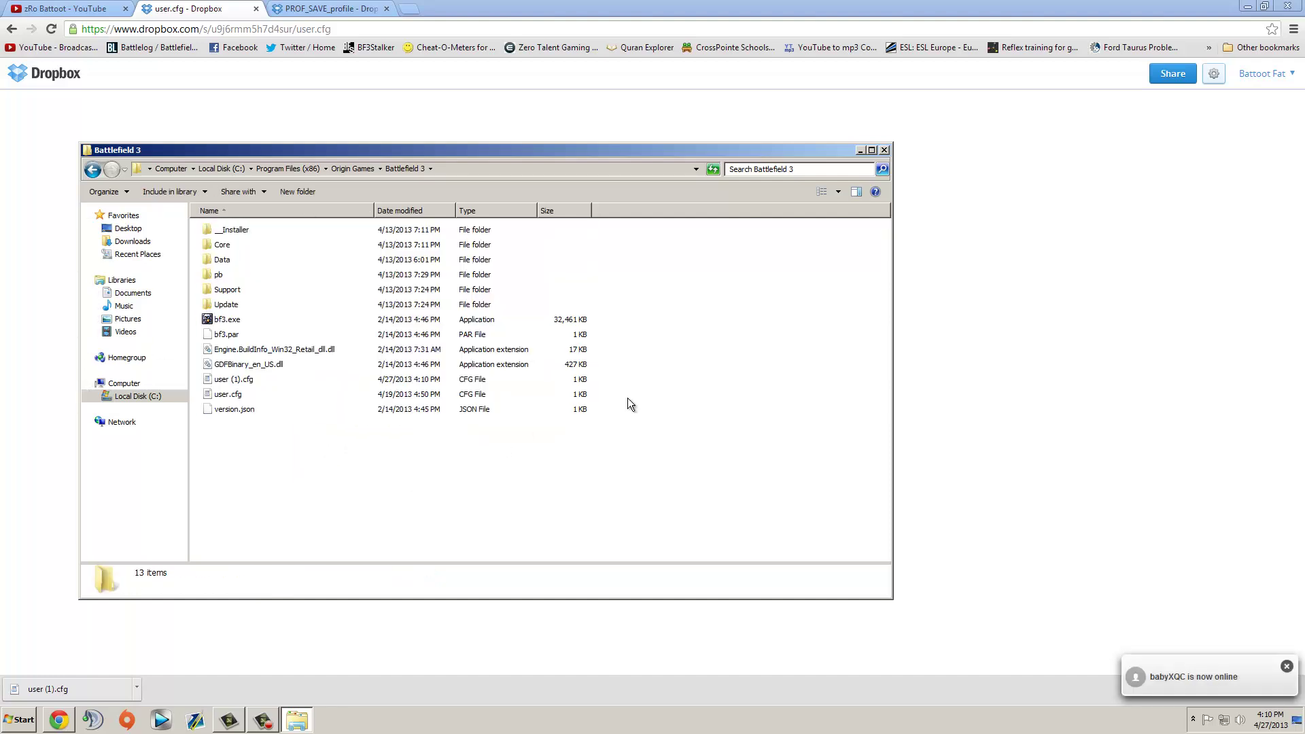
# Step: Close the game folder and download PROF_SAVE_profile (28.34 KB) from its Dropbox page as PROF_SAVE_profile.txt
pyautogui.click(884, 150)
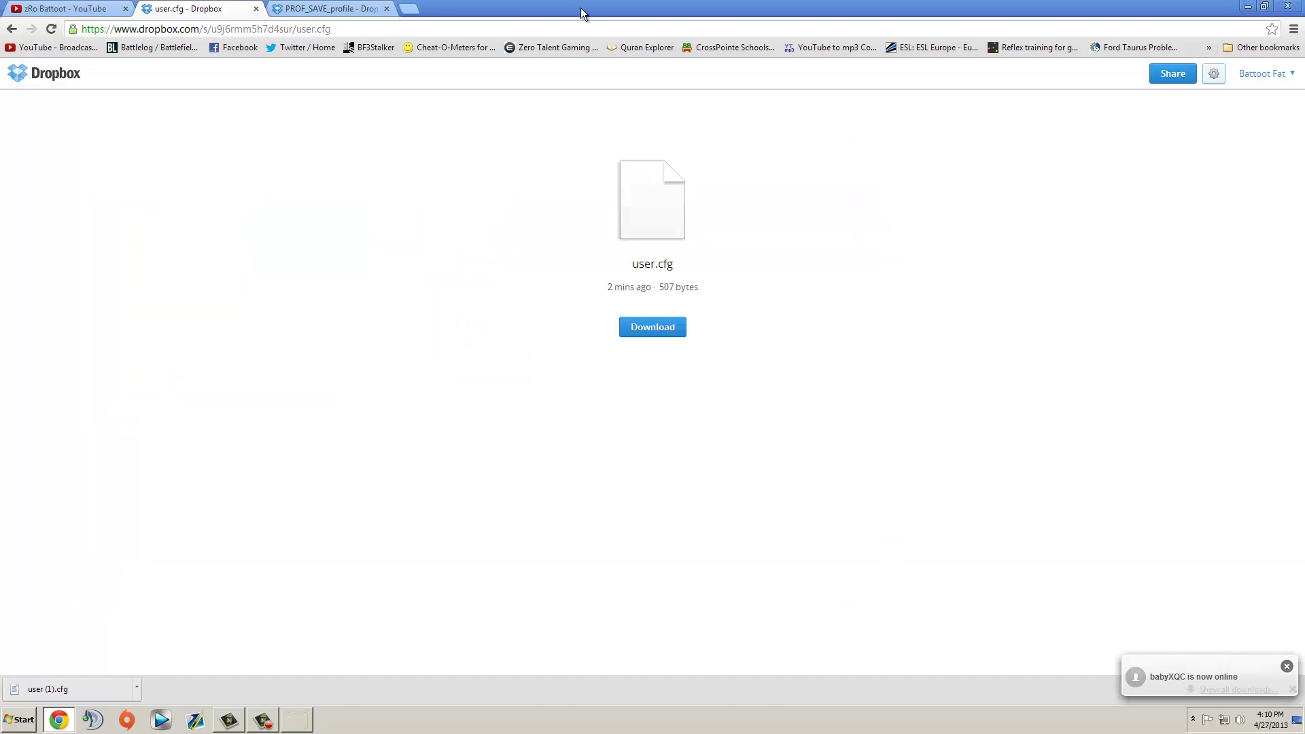
pyautogui.click(339, 10)
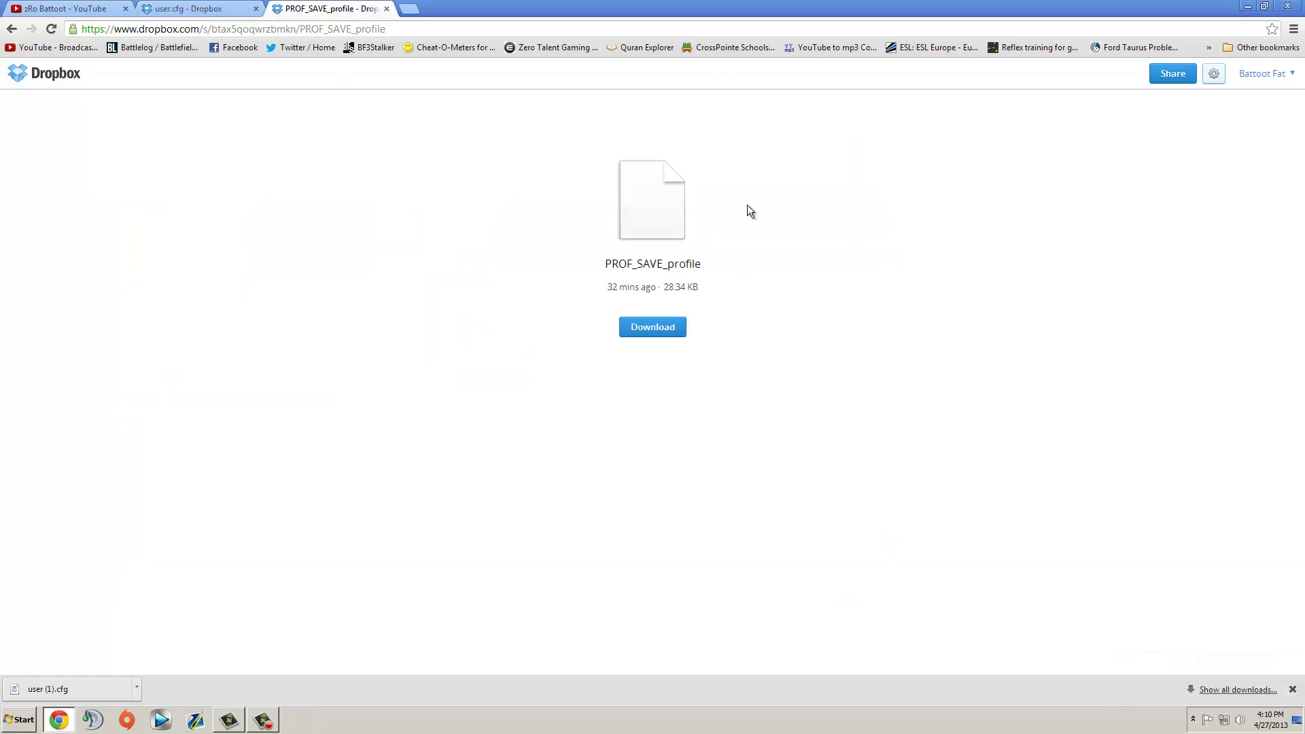
pyautogui.click(663, 333)
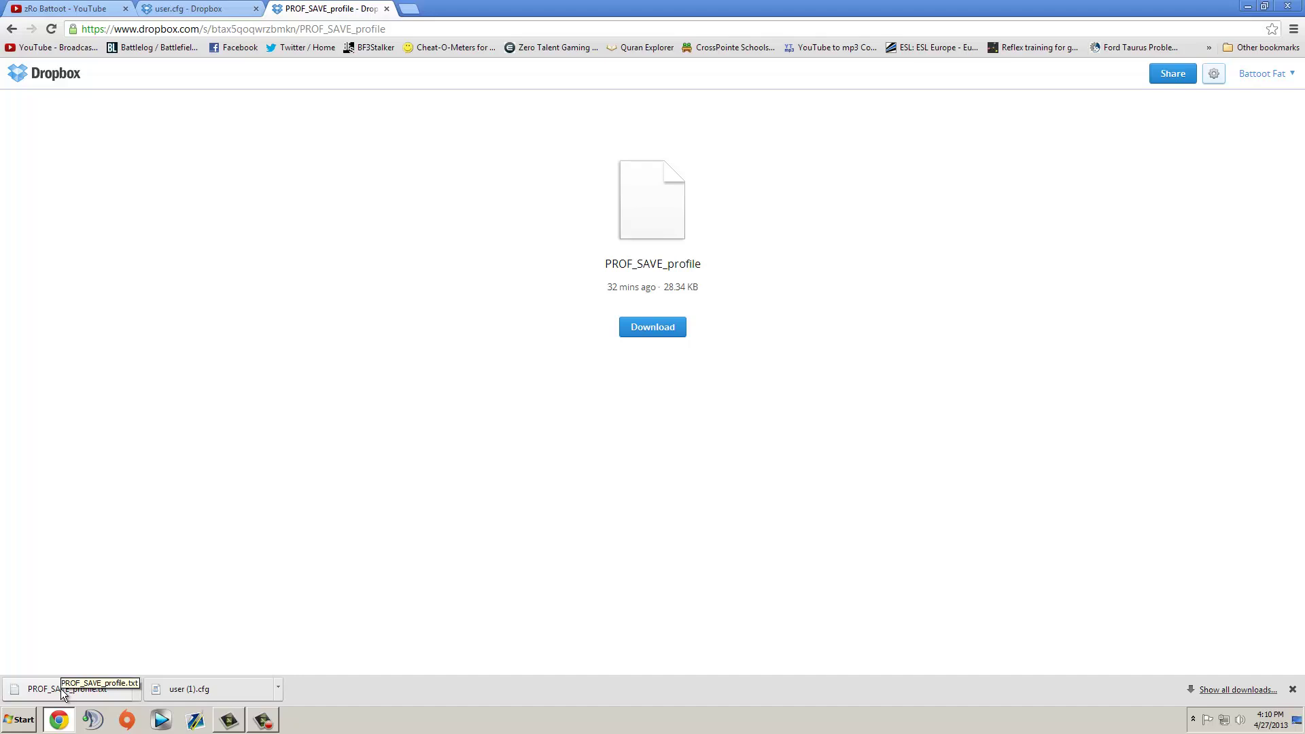
# Step: Browse to Documents\Battlefield 3\settings and open PROF_SAVE_profile, bringing up the Open with dialog
pyautogui.click(20, 719)
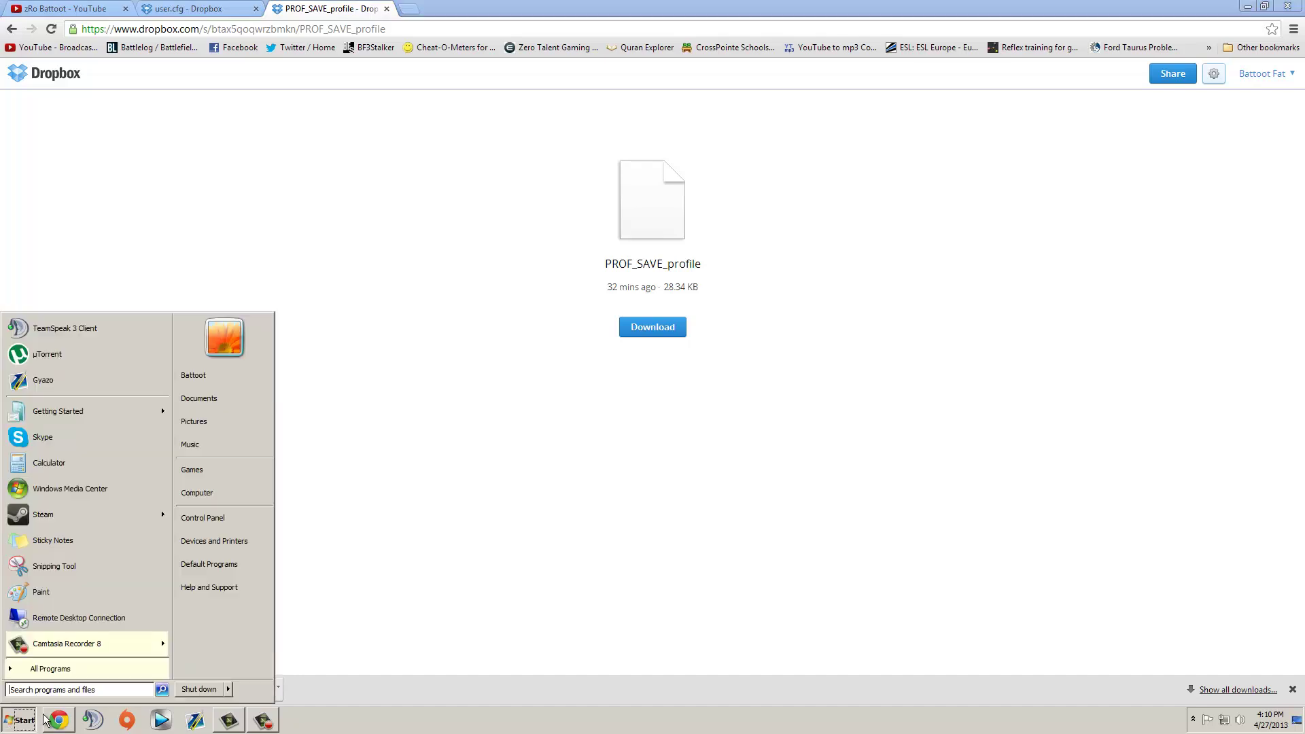
pyautogui.click(237, 410)
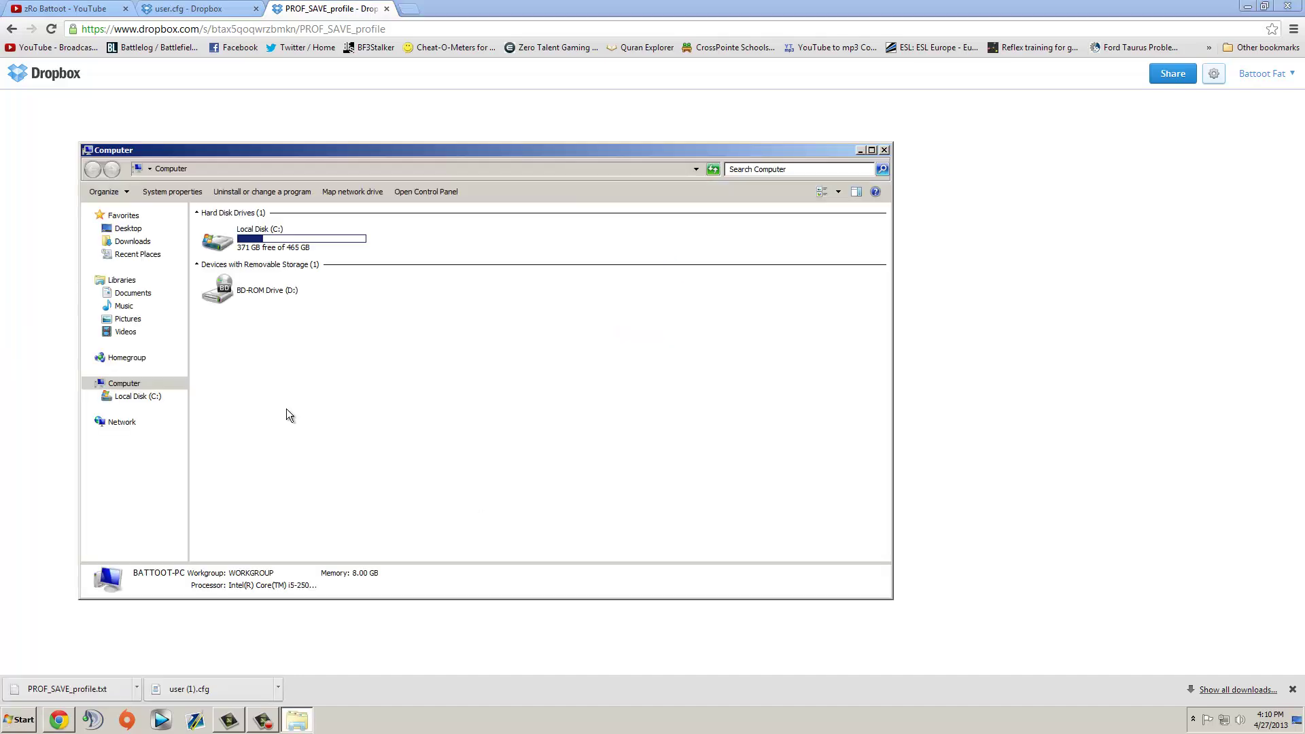
pyautogui.click(132, 294)
pyautogui.doubleClick(243, 268)
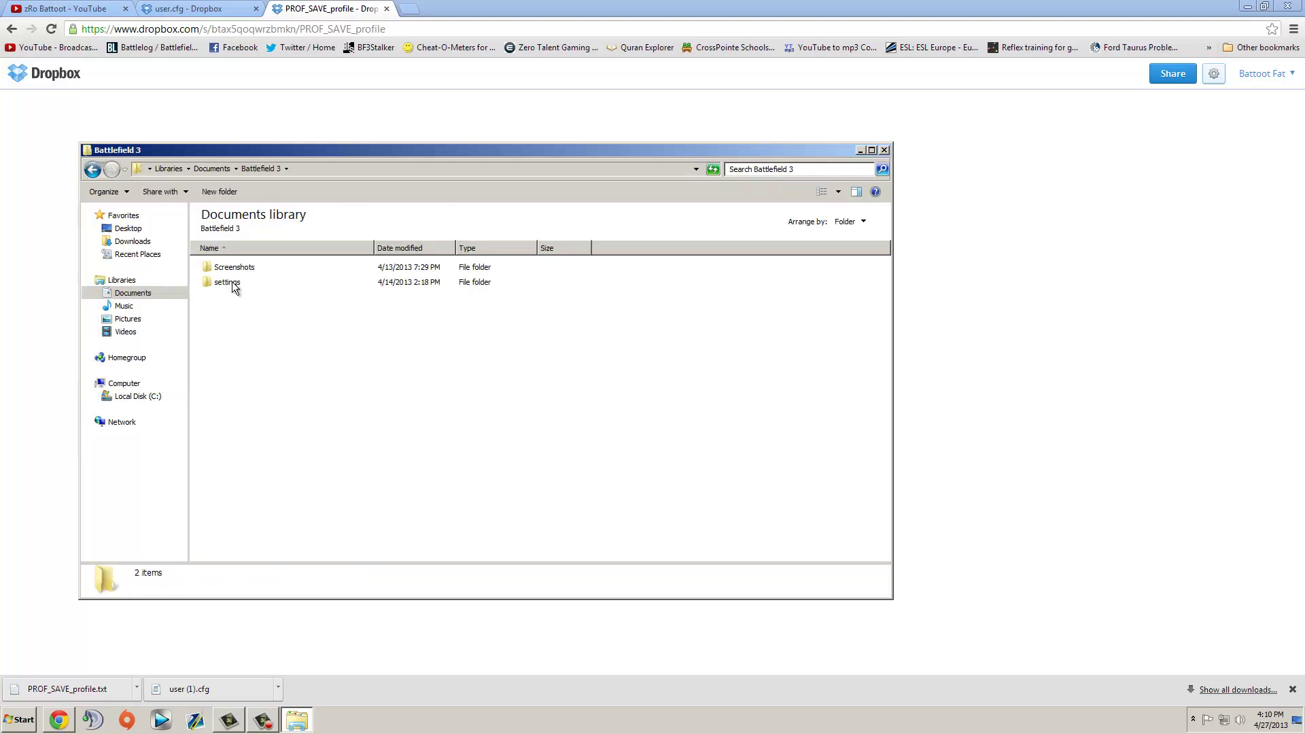
pyautogui.doubleClick(235, 283)
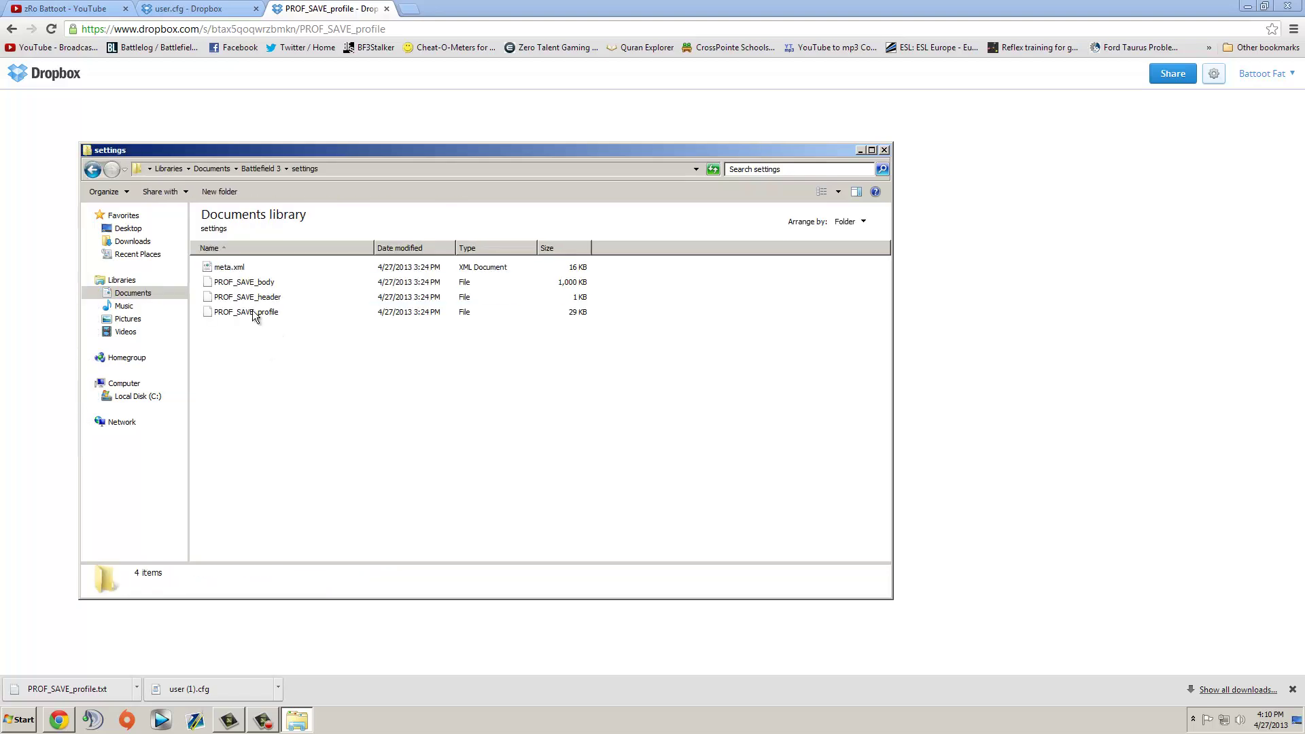
pyautogui.click(249, 312)
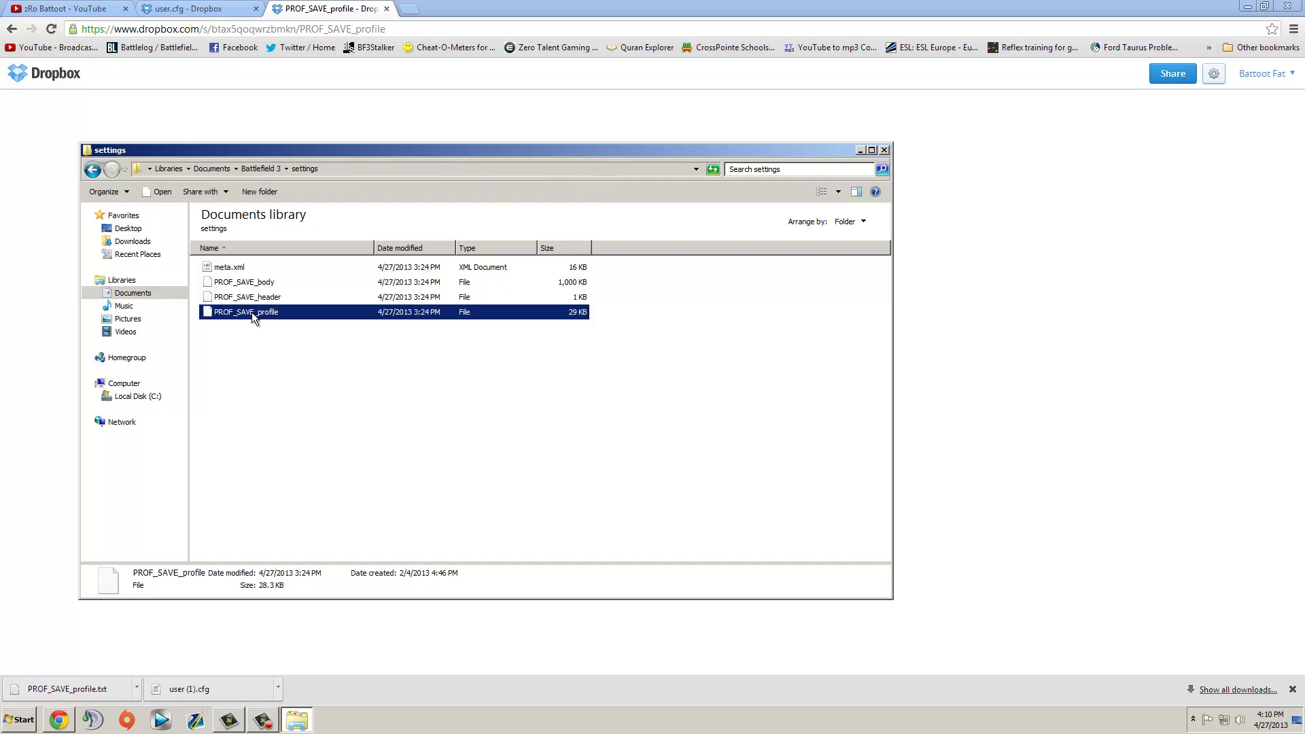
pyautogui.doubleClick(275, 311)
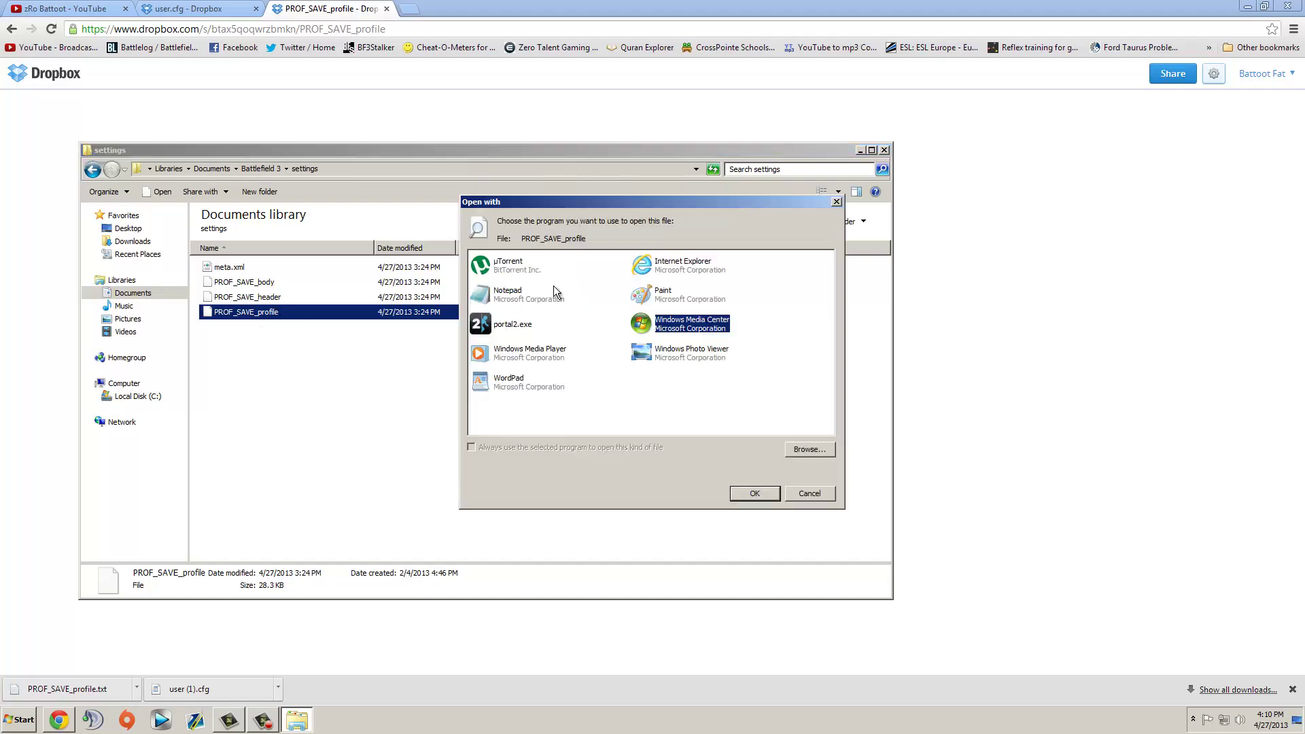
# Step: Open PROF_SAVE_profile in WordPad, select the GstInput.MouseSensitivity 0.050000 line, and close it unchanged
pyautogui.doubleClick(516, 384)
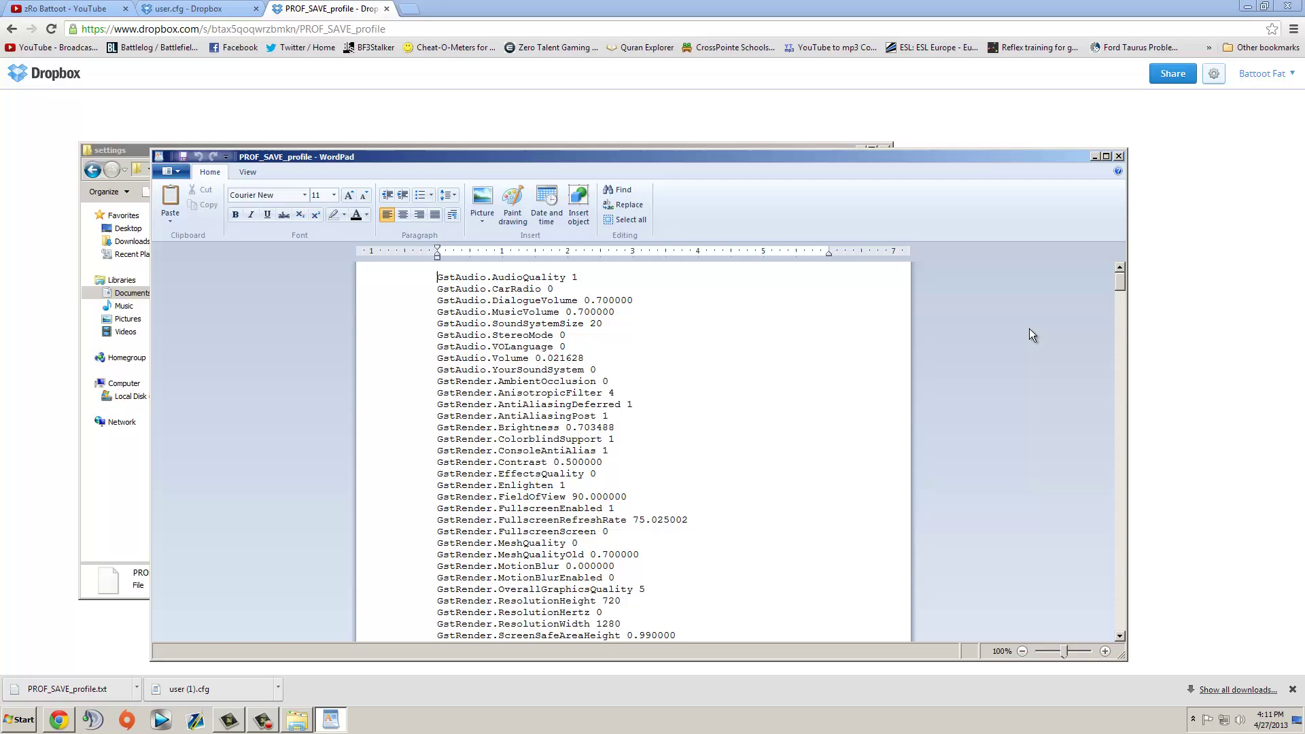
pyautogui.moveTo(1120, 284); pyautogui.dragTo(1112, 302)
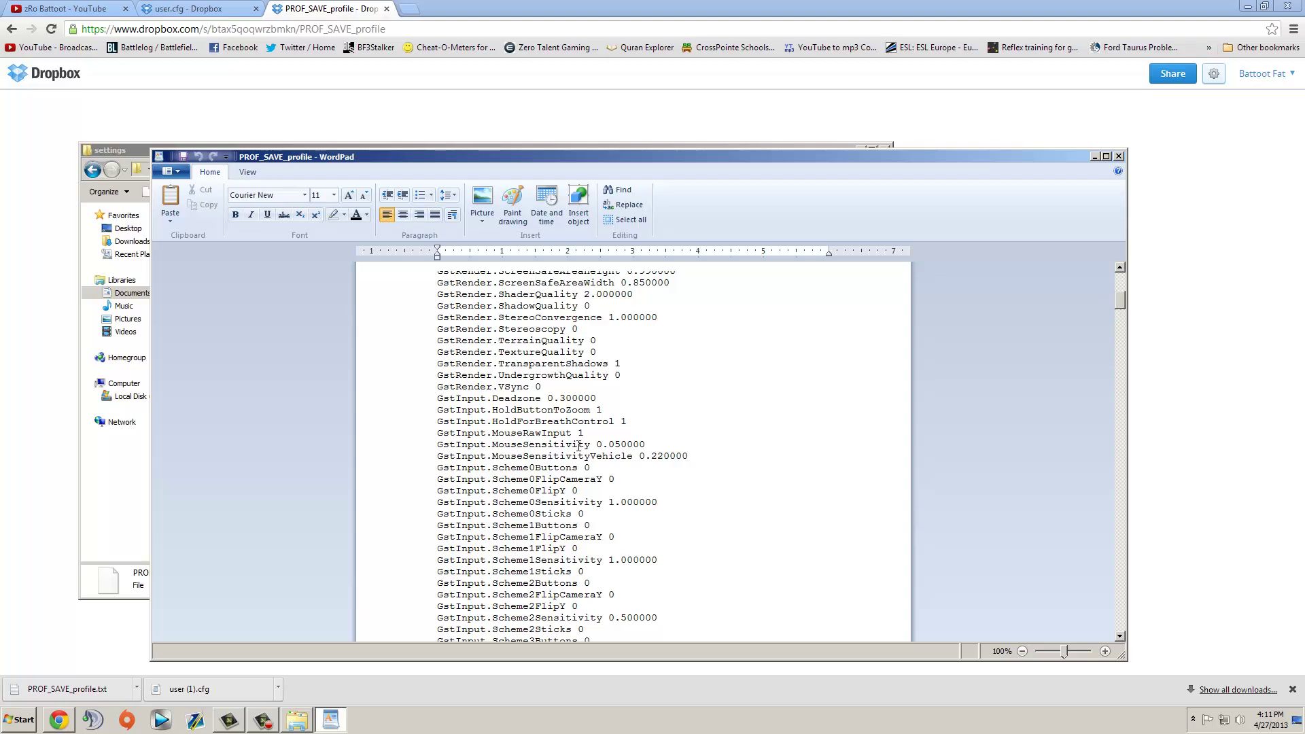
pyautogui.moveTo(437, 445); pyautogui.dragTo(647, 443)
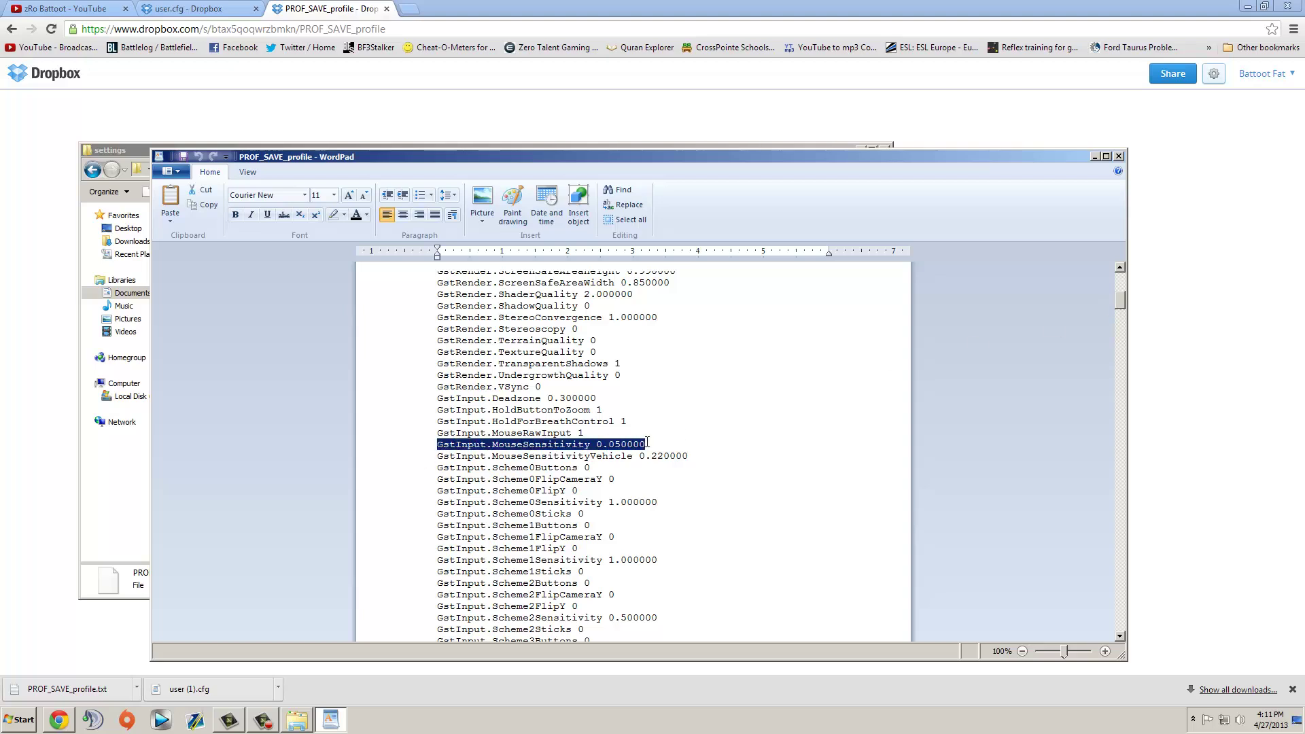
pyautogui.click(647, 443)
pyautogui.tripleClick(598, 445)
pyautogui.doubleClick(559, 446)
pyautogui.tripleClick(601, 446)
pyautogui.click(1117, 158)
# Step: Copy the PROF_SAVE_profile file from the Battlefield 3 settings folder
pyautogui.rightClick(269, 316)
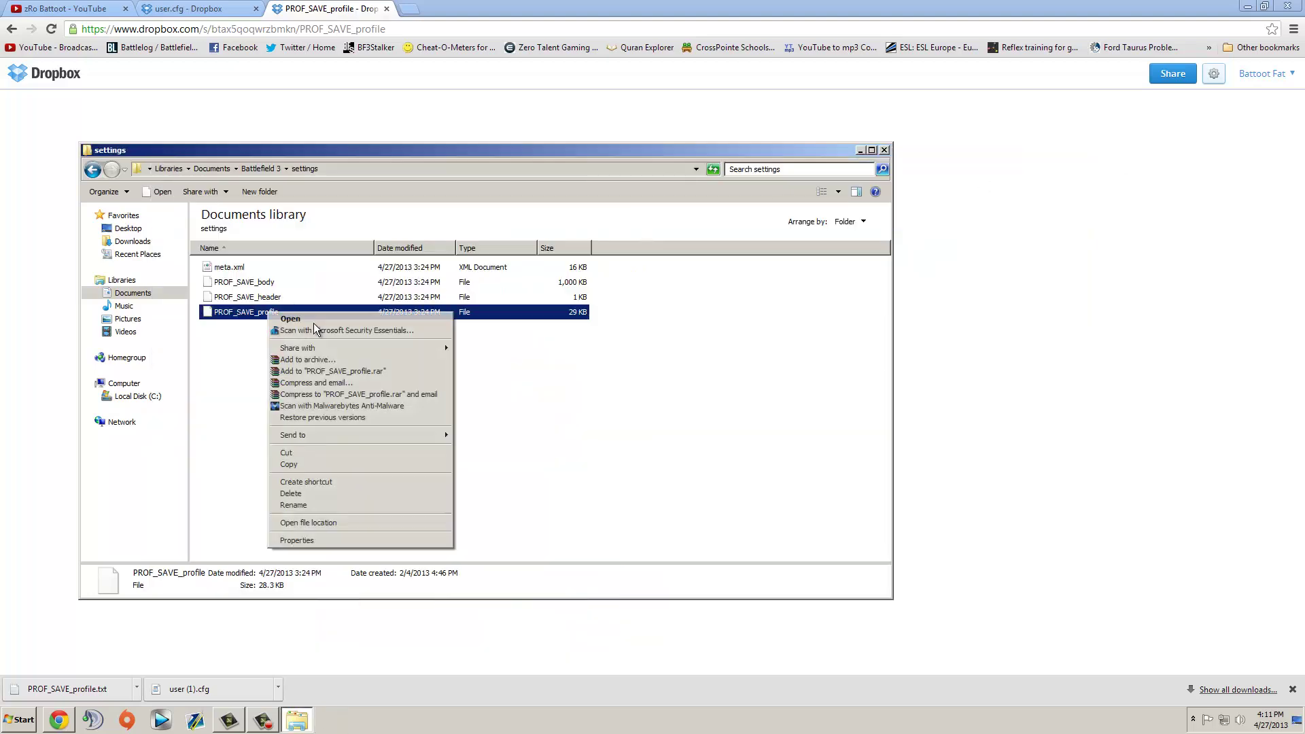
pyautogui.click(312, 466)
pyautogui.click(368, 398)
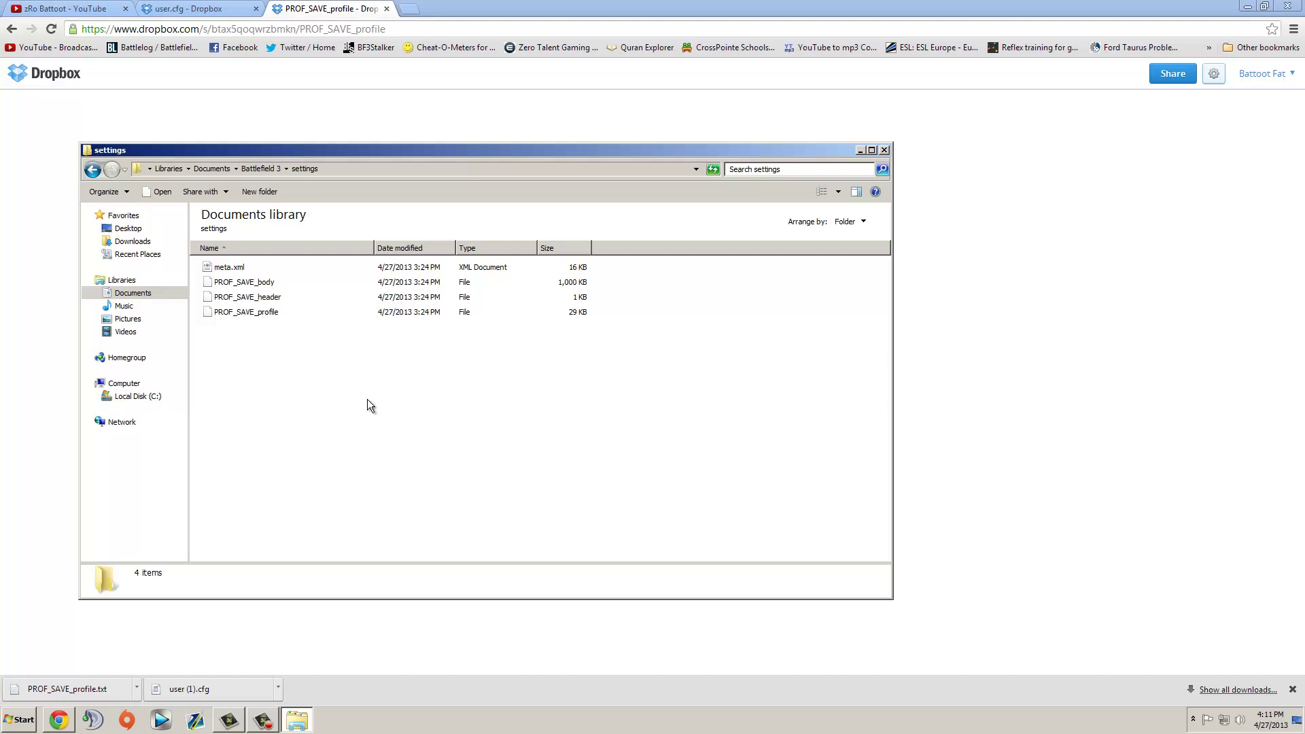
pyautogui.click(403, 309)
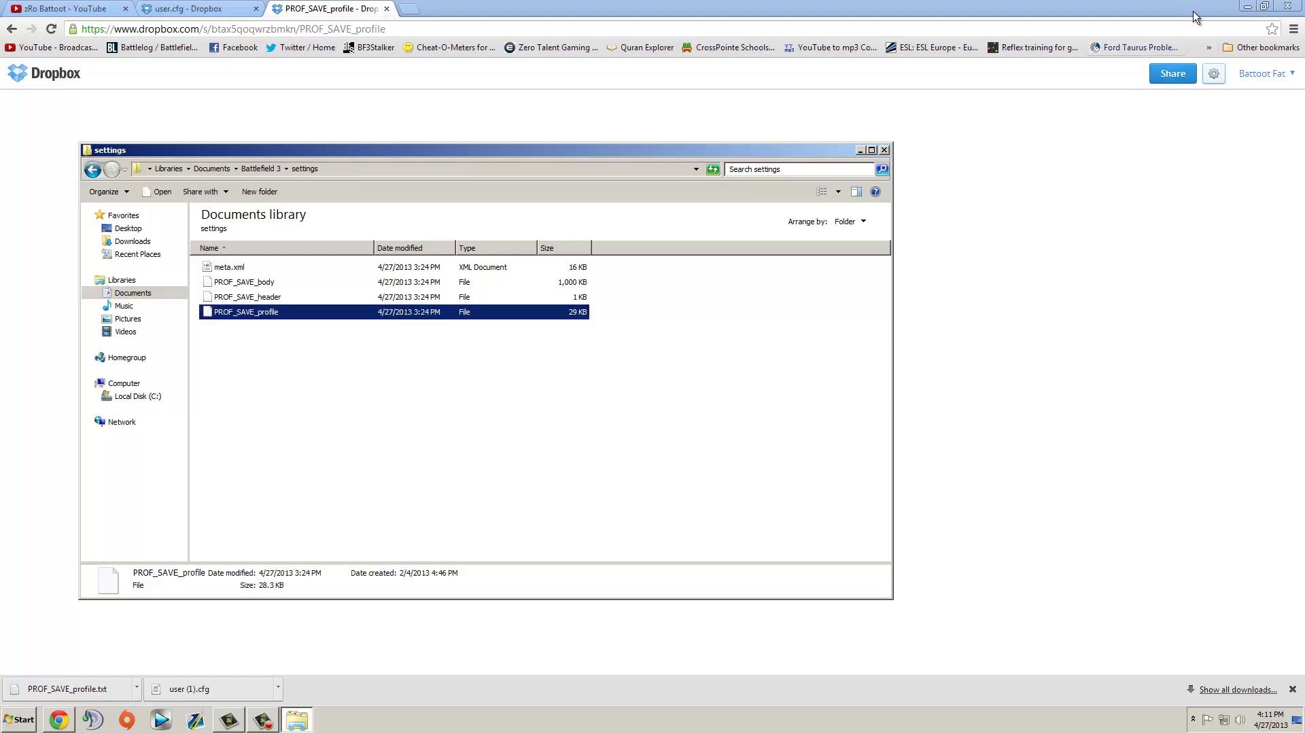
# Step: Paste the PROF_SAVE_profile backup onto the desktop and restore the Dropbox page
pyautogui.click(1249, 7)
pyautogui.rightClick(718, 84)
pyautogui.moveTo(756, 105)
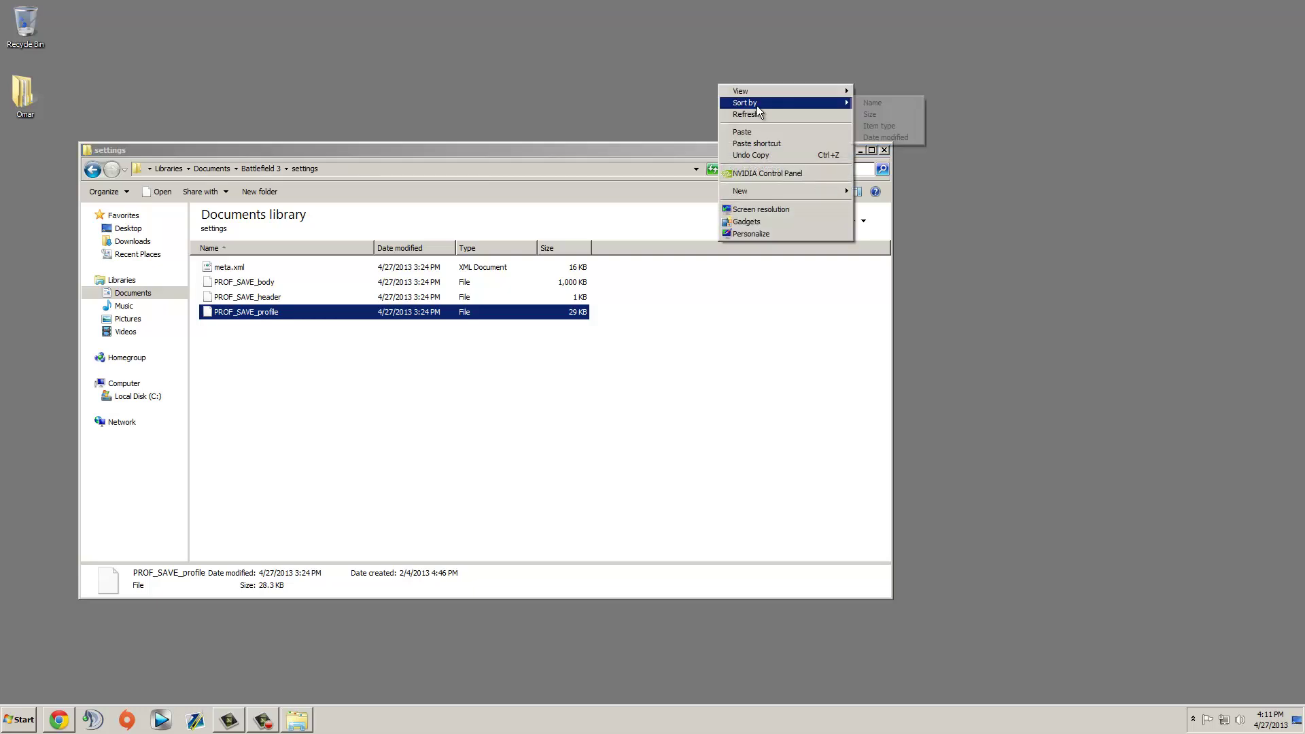
pyautogui.click(763, 135)
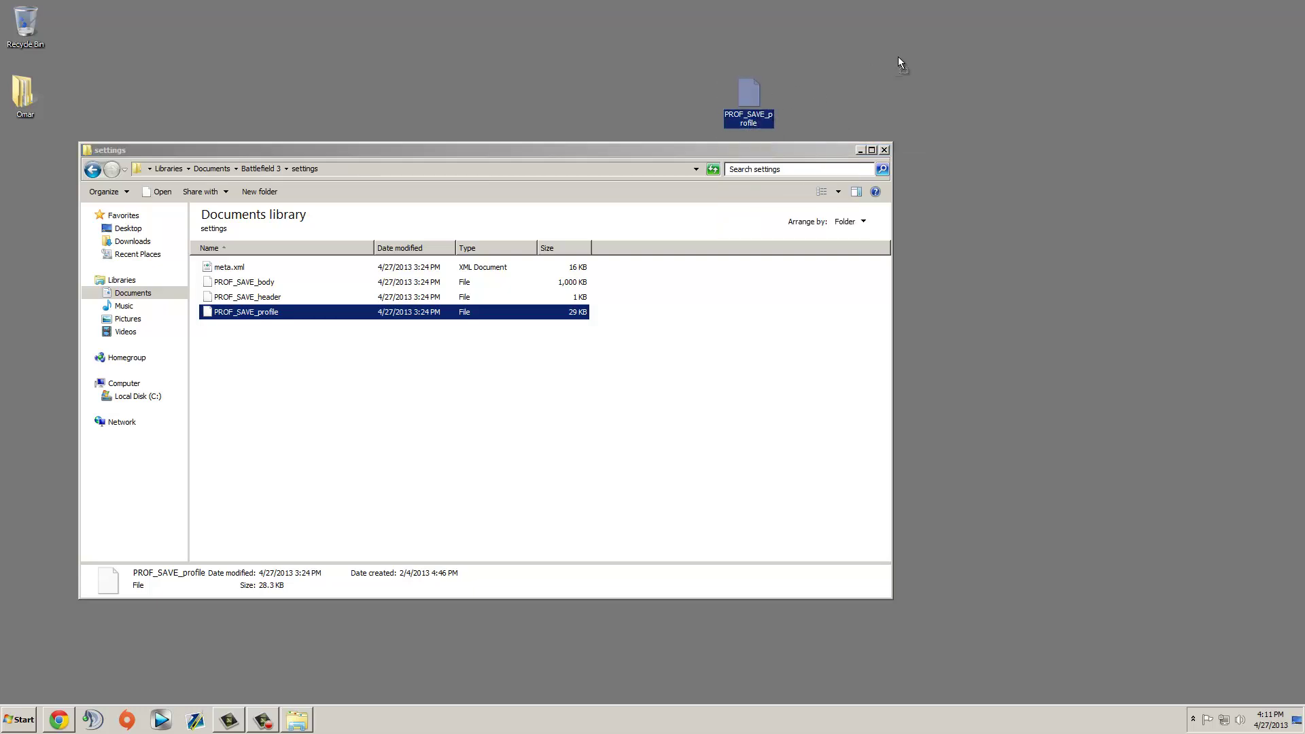
pyautogui.click(938, 68)
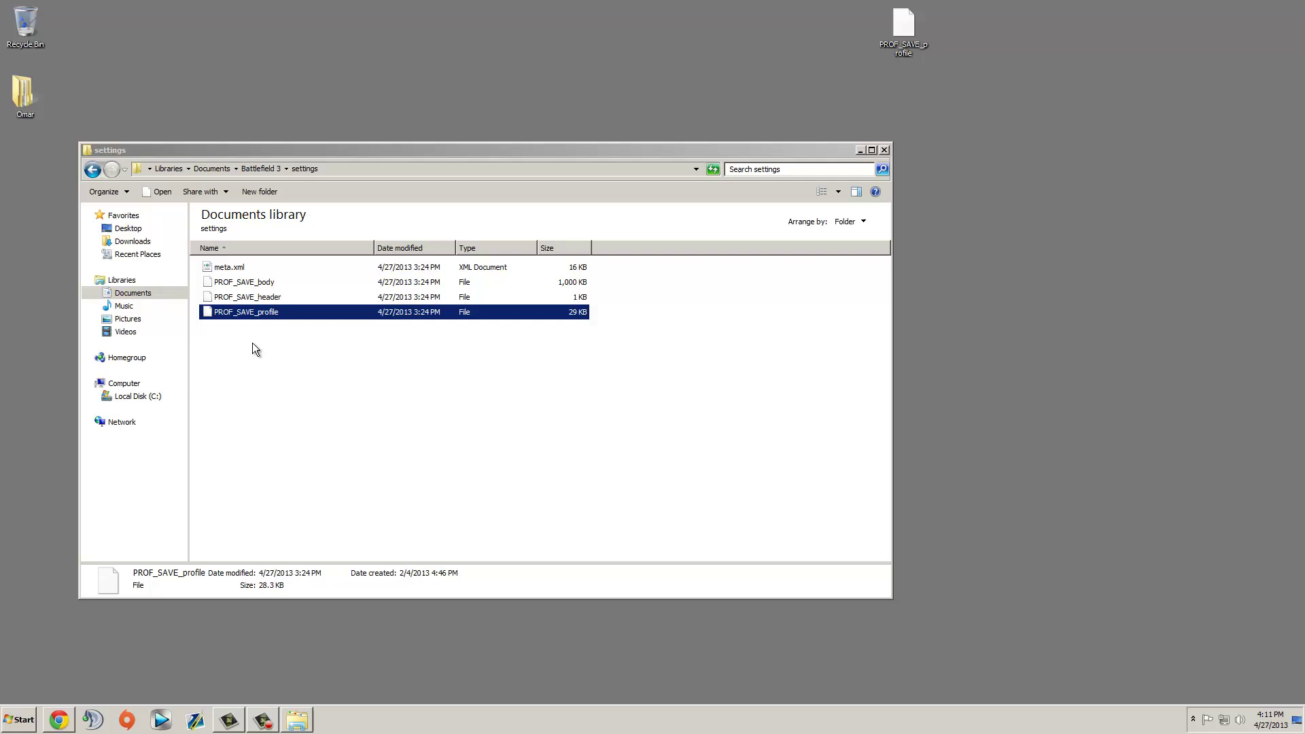
pyautogui.click(59, 720)
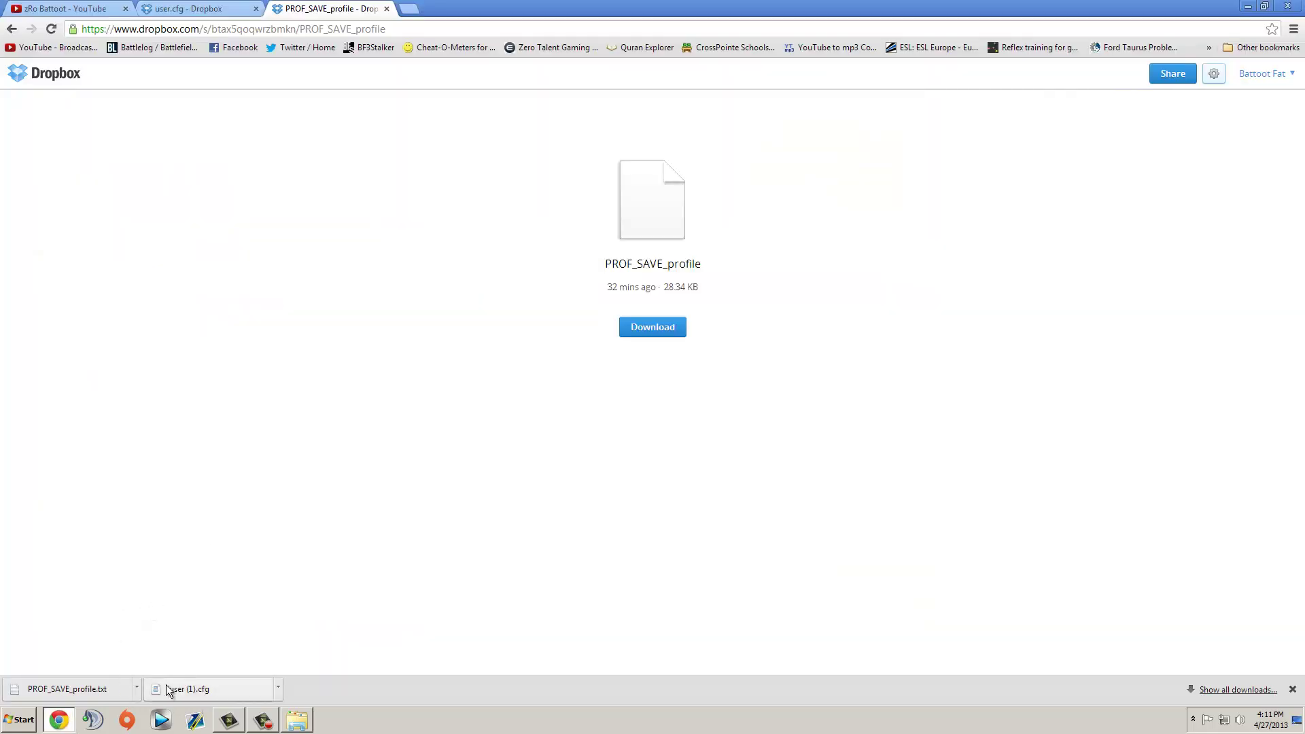
# Step: Copy the downloaded PROF_SAVE_profile.txt into the settings folder, choosing Copy and Replace
pyautogui.moveTo(72, 686); pyautogui.dragTo(112, 680)
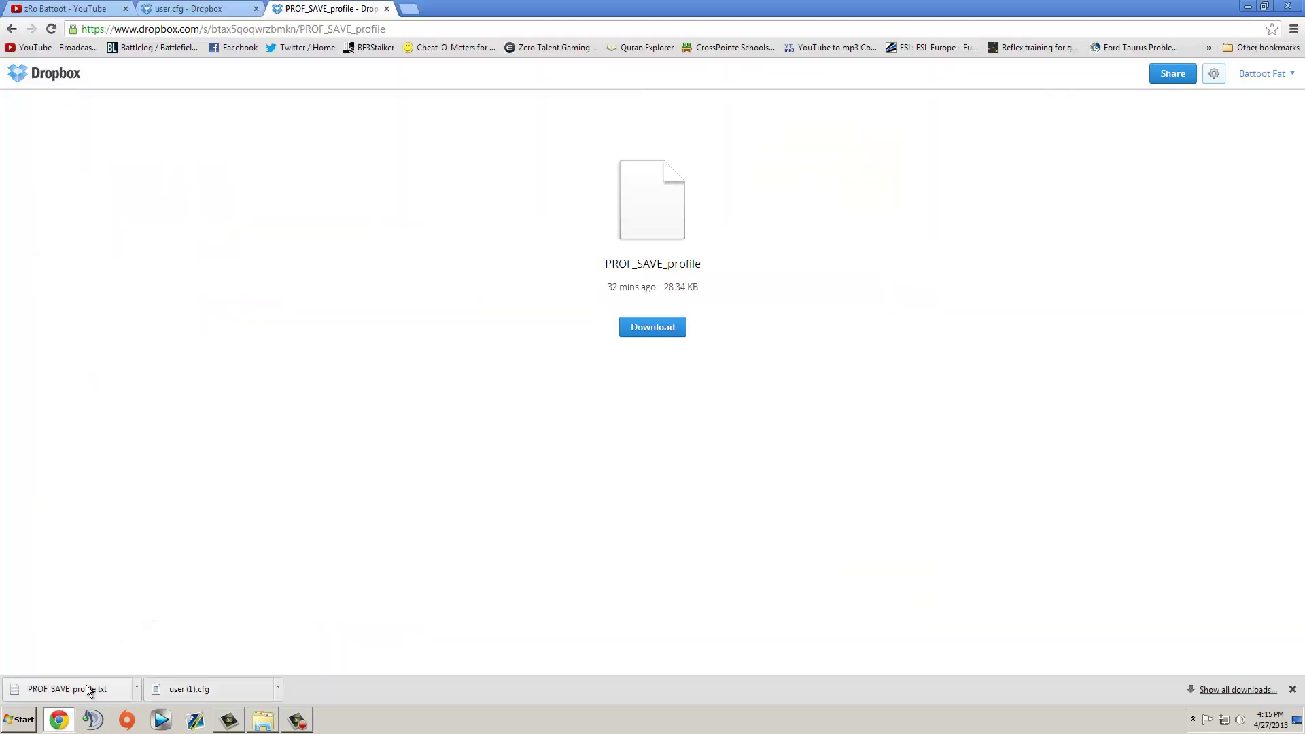
pyautogui.moveTo(89, 689); pyautogui.dragTo(326, 402)
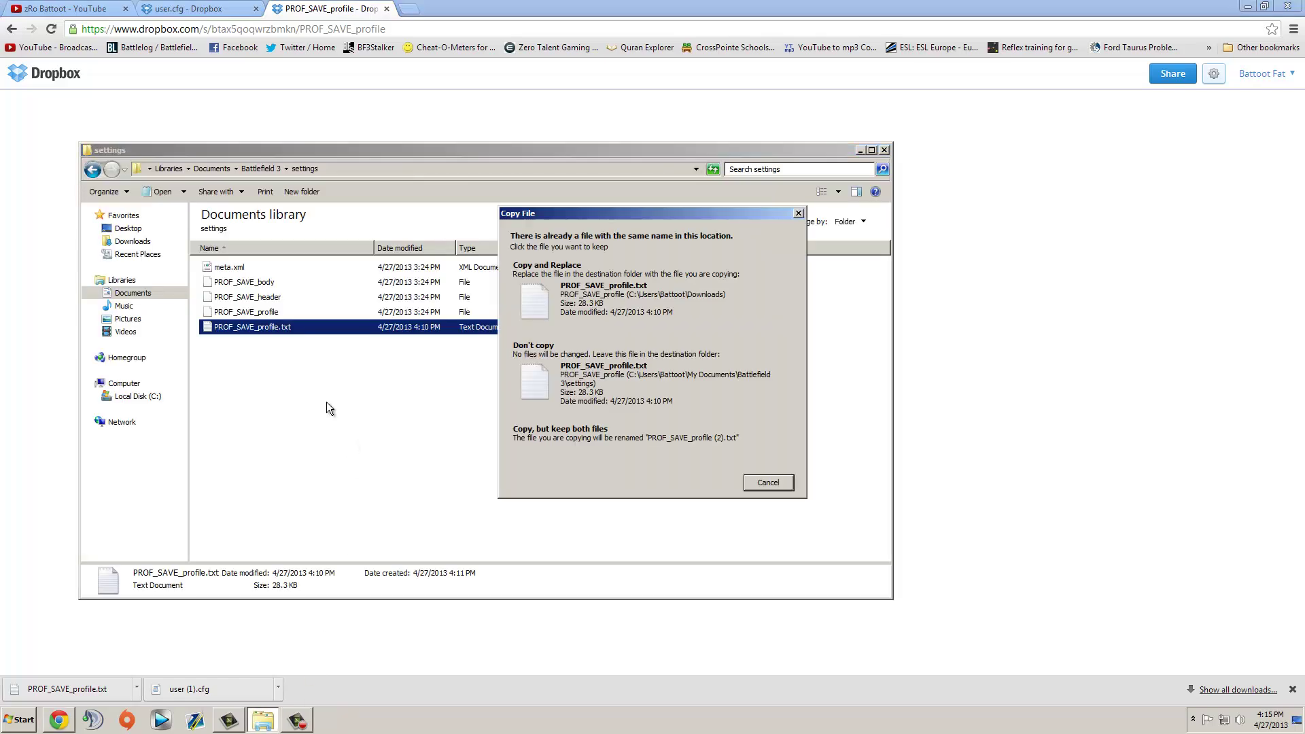
pyautogui.click(602, 290)
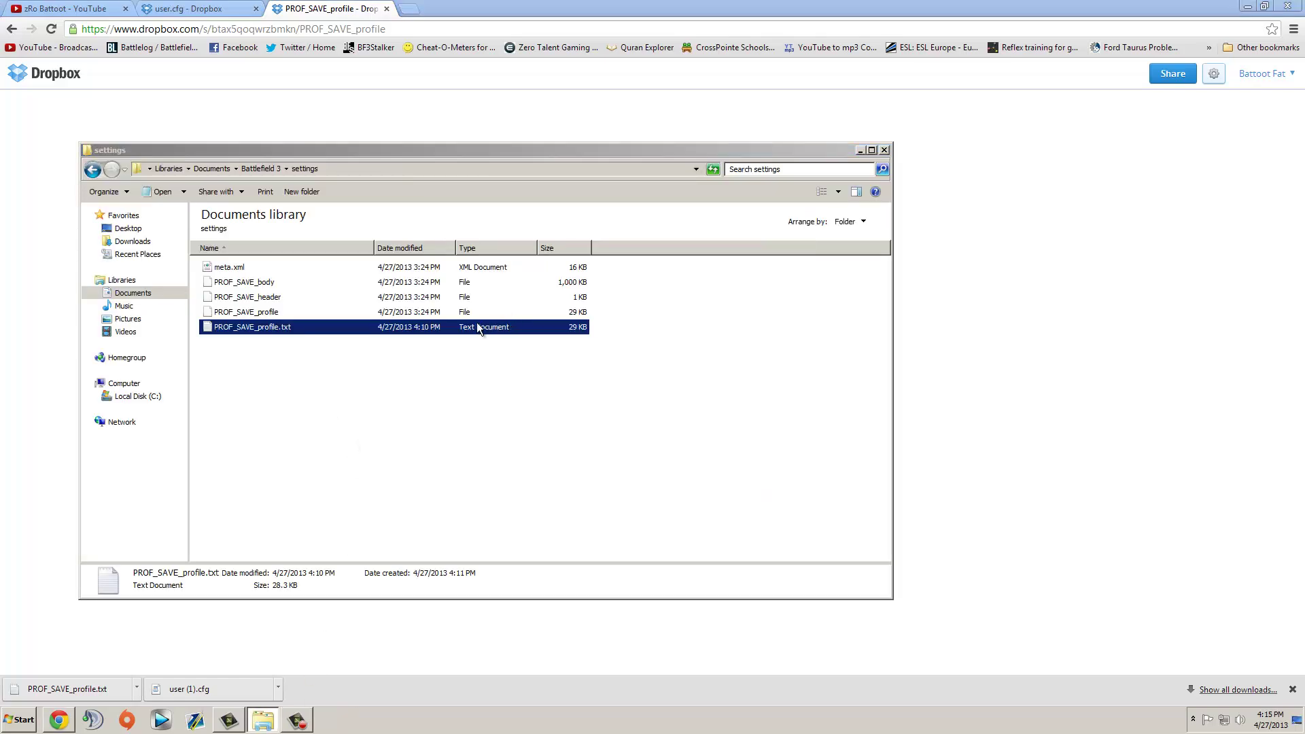
pyautogui.rightClick(237, 328)
# Step: Open PROF_SAVE_profile.txt in WordPad, copy all its new settings text, and close it
pyautogui.moveTo(289, 389)
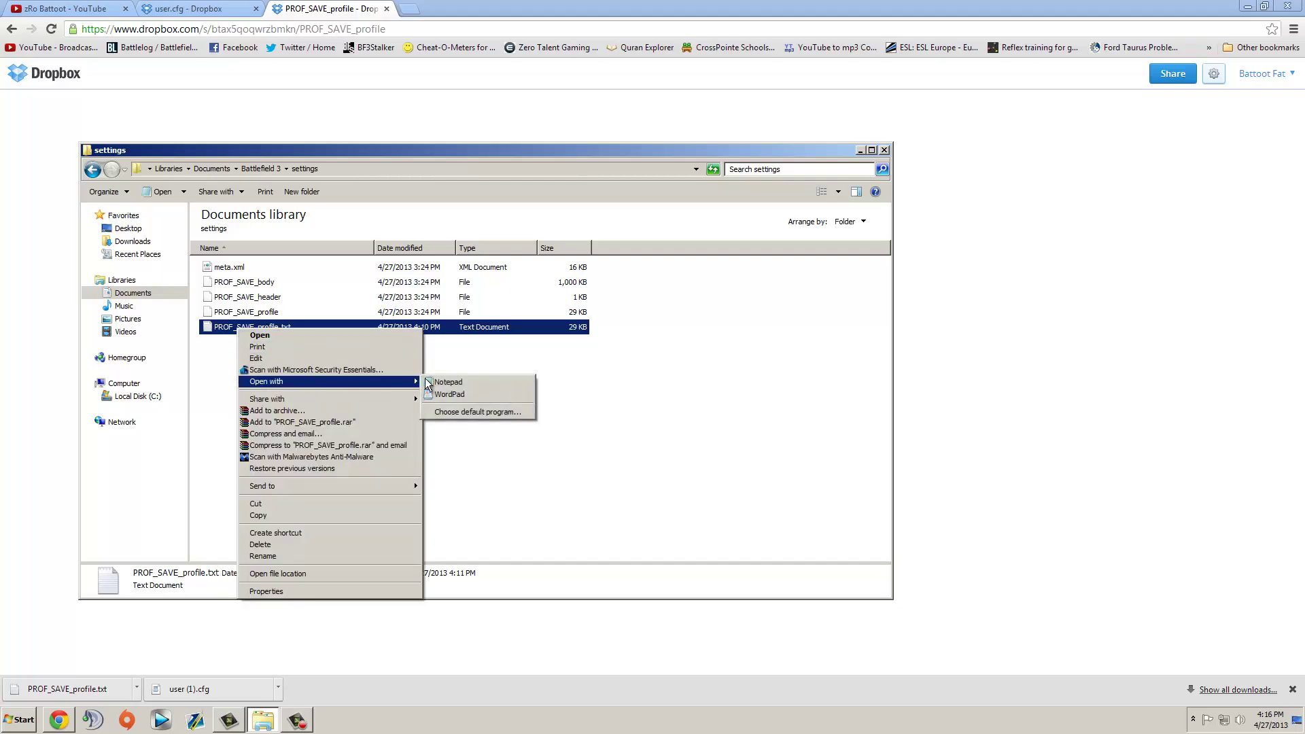
pyautogui.click(446, 393)
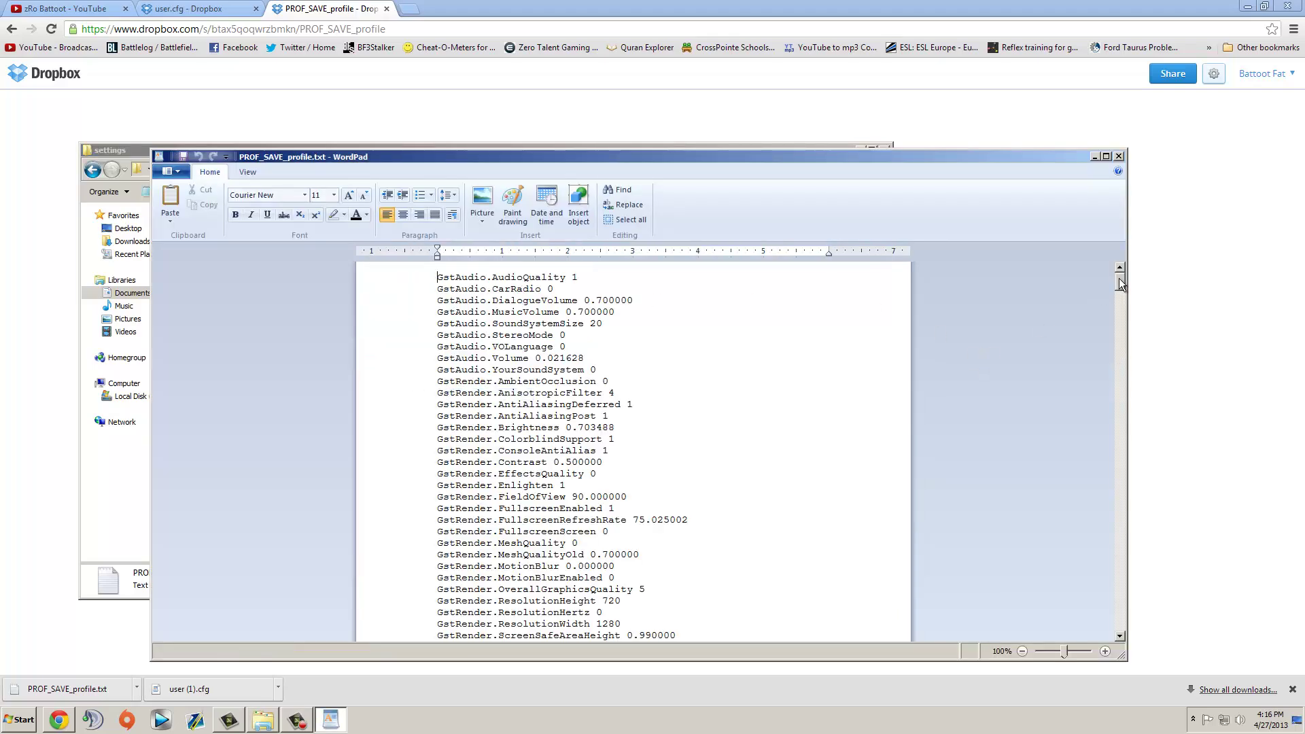
pyautogui.moveTo(1119, 278); pyautogui.dragTo(1105, 636)
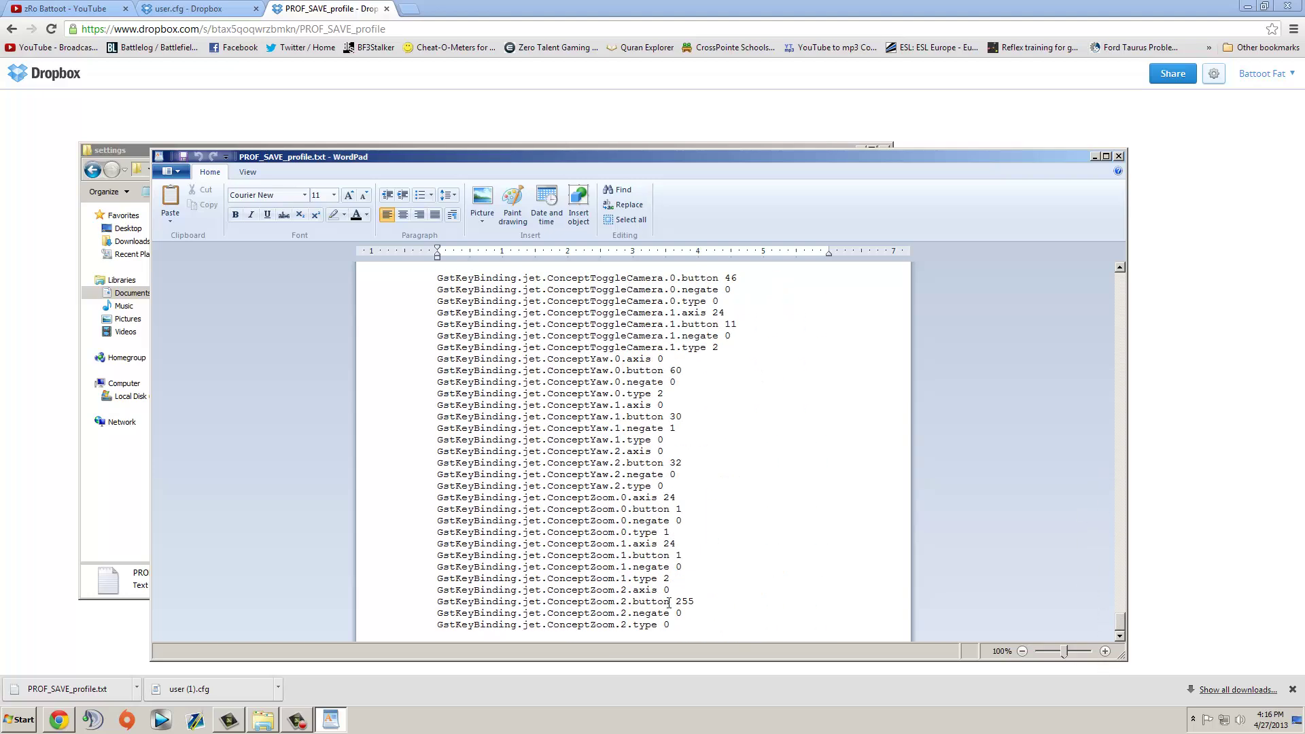
pyautogui.moveTo(676, 629); pyautogui.dragTo(487, 178)
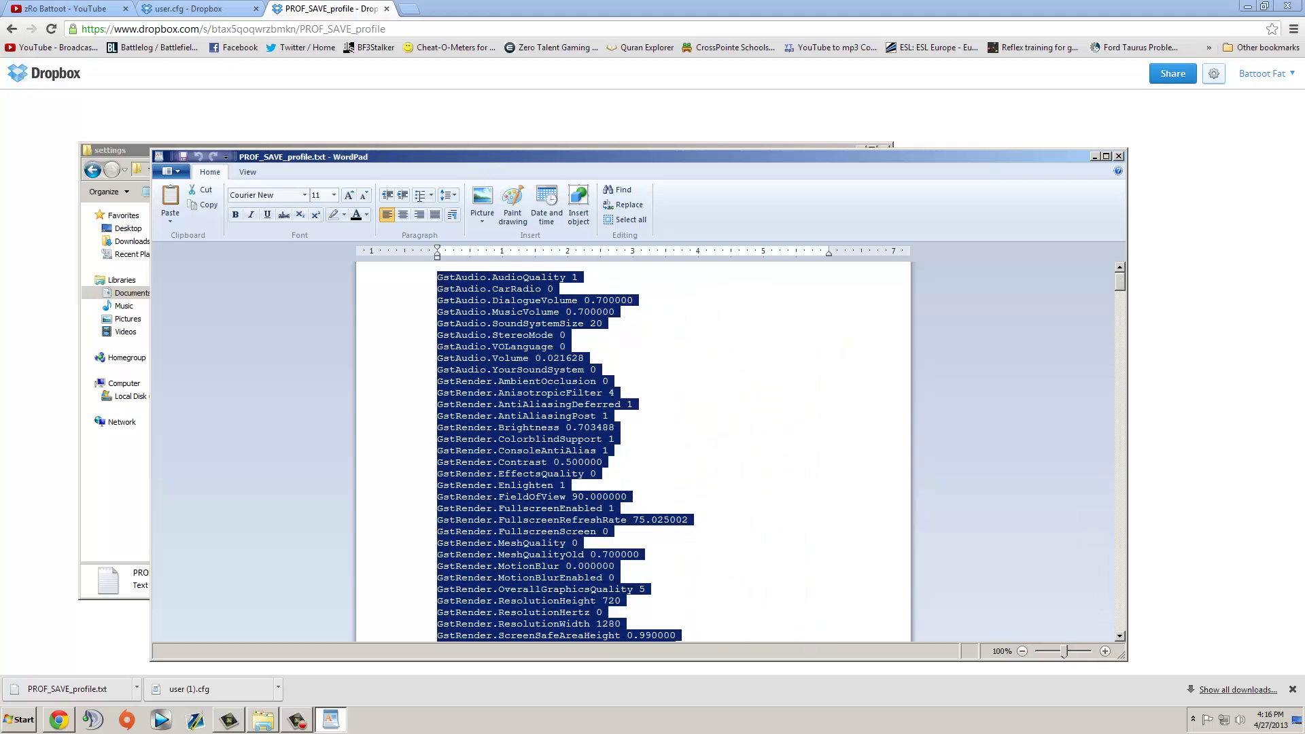
pyautogui.rightClick(576, 396)
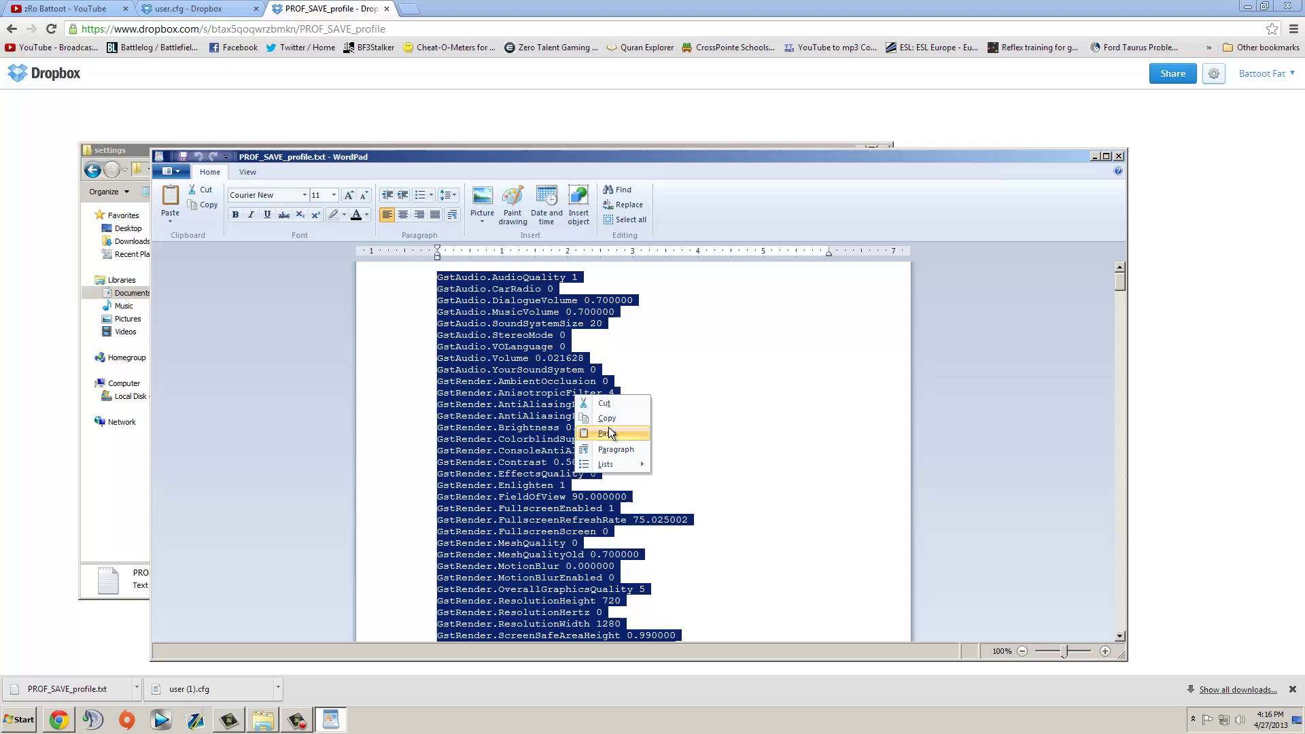
pyautogui.click(607, 418)
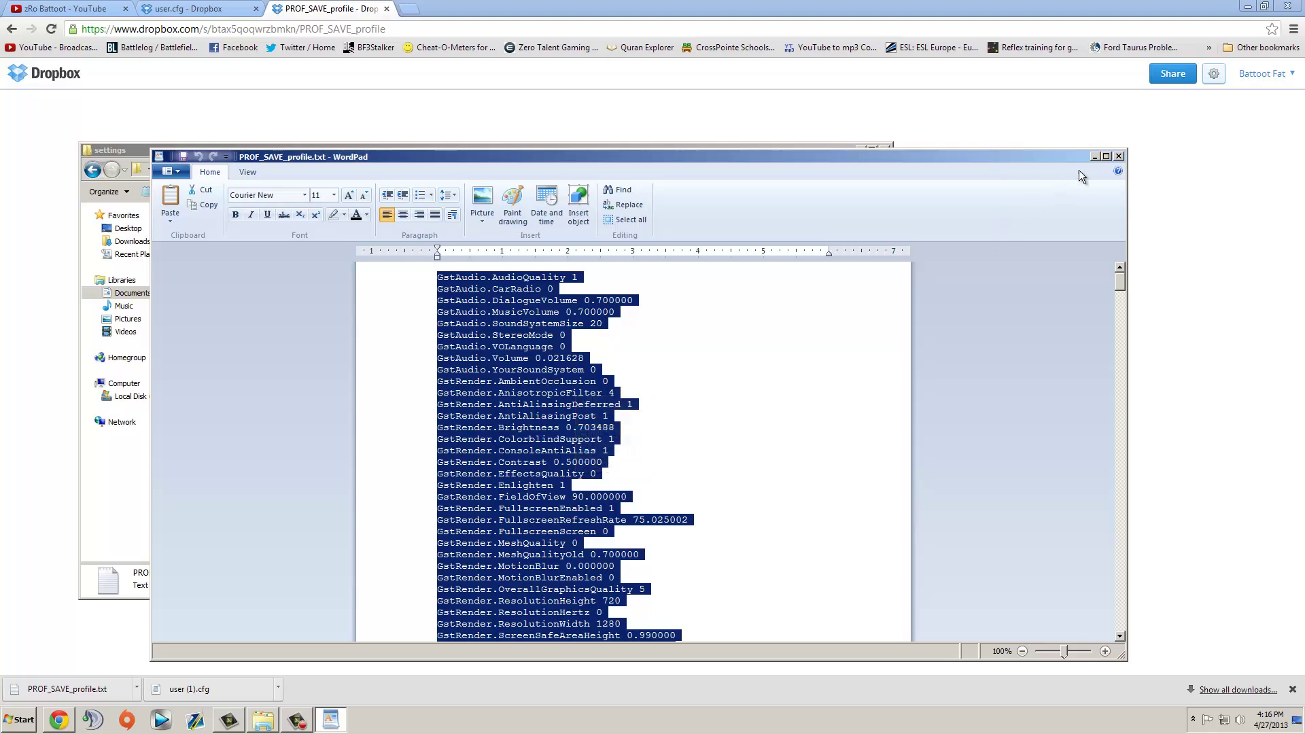
pyautogui.click(1117, 157)
# Step: Open the original PROF_SAVE_profile in WordPad and replace all its text with the copied settings
pyautogui.click(271, 312)
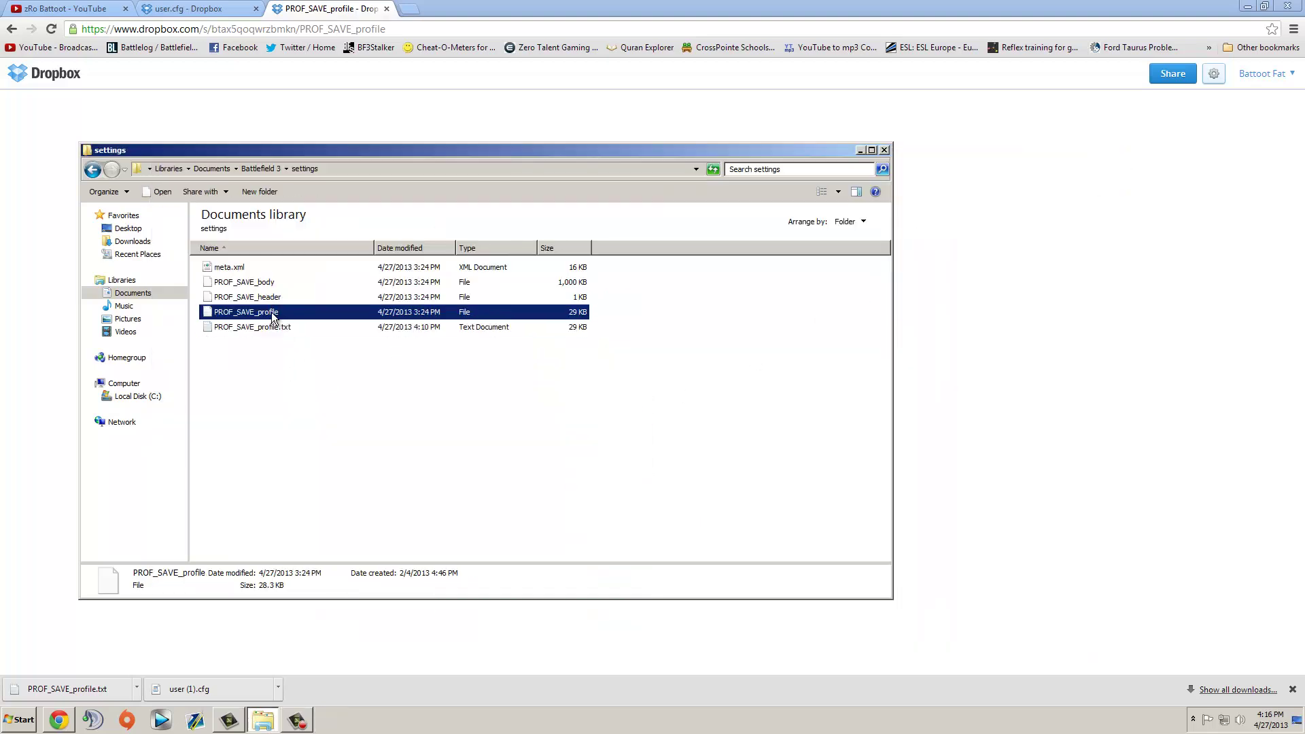
pyautogui.rightClick(271, 312)
pyautogui.click(275, 321)
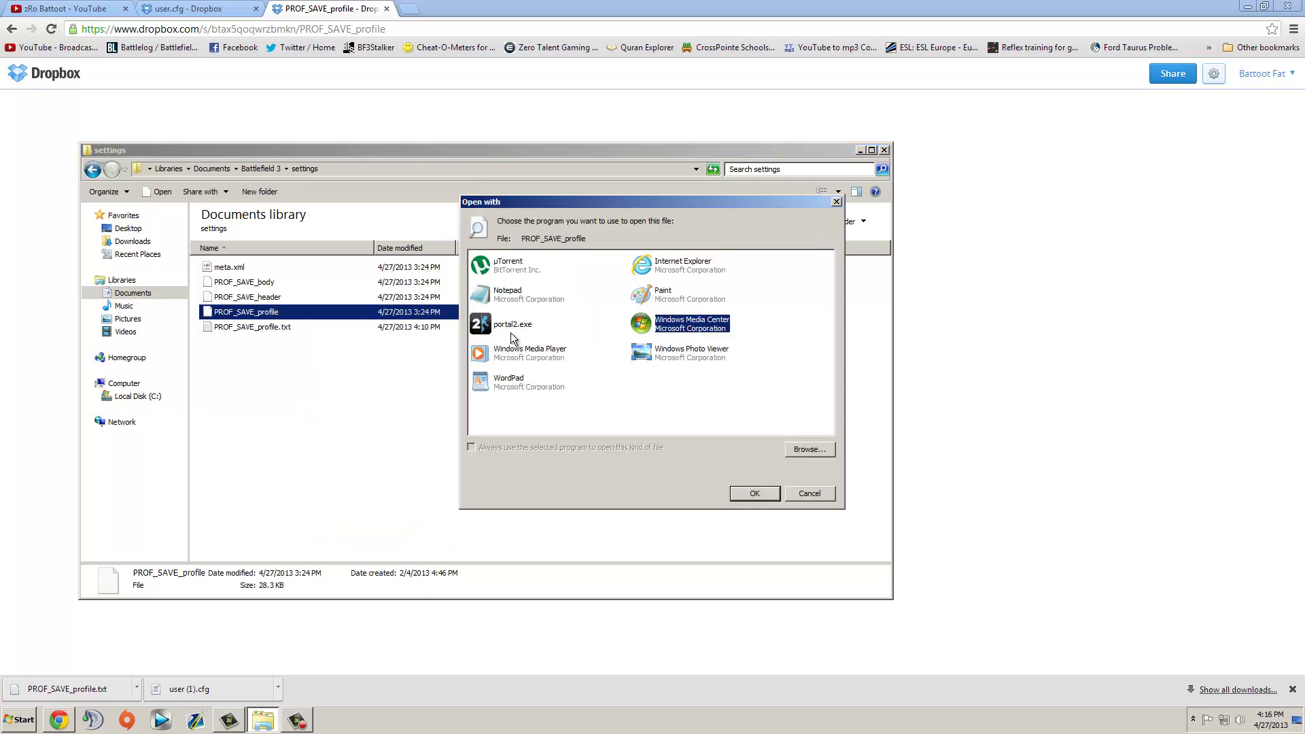
pyautogui.doubleClick(533, 378)
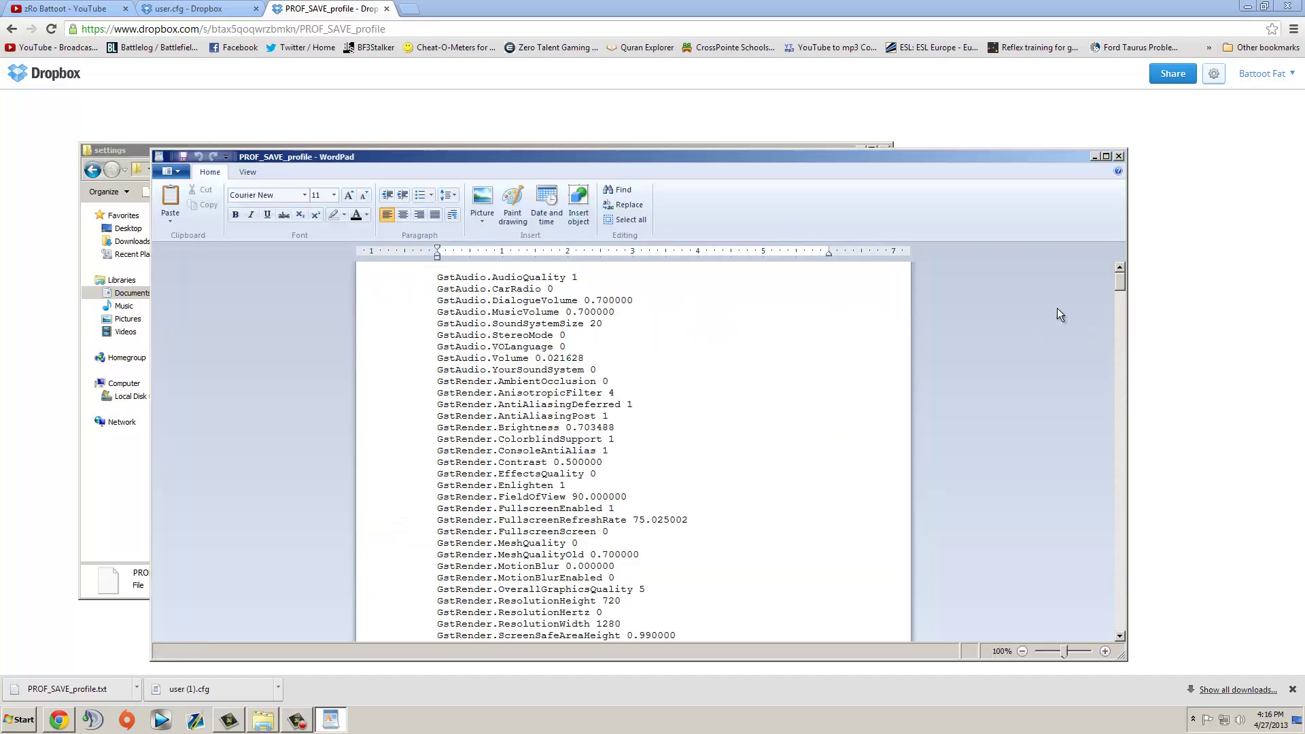
pyautogui.moveTo(1121, 286); pyautogui.dragTo(1119, 632)
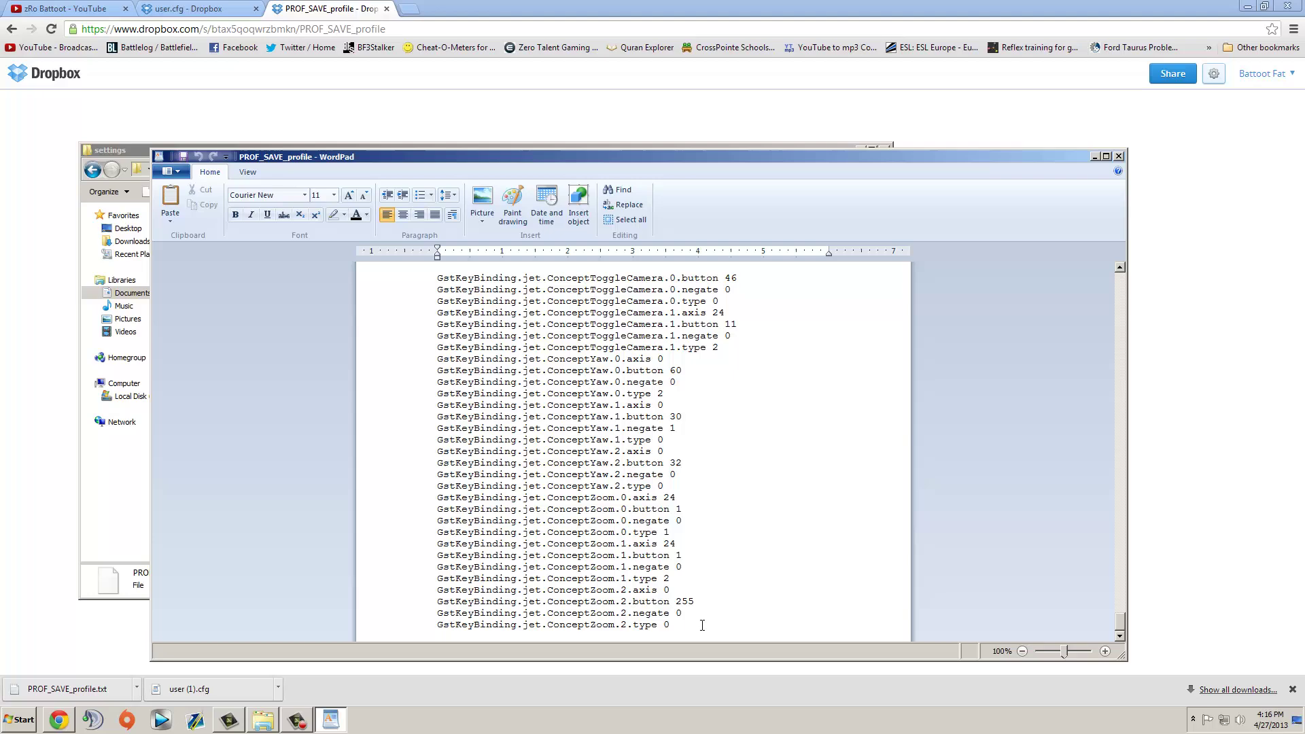
pyautogui.hotkey('ctrl', 'a')
pyautogui.scroll(20, 388, 106)
pyautogui.rightClick(501, 316)
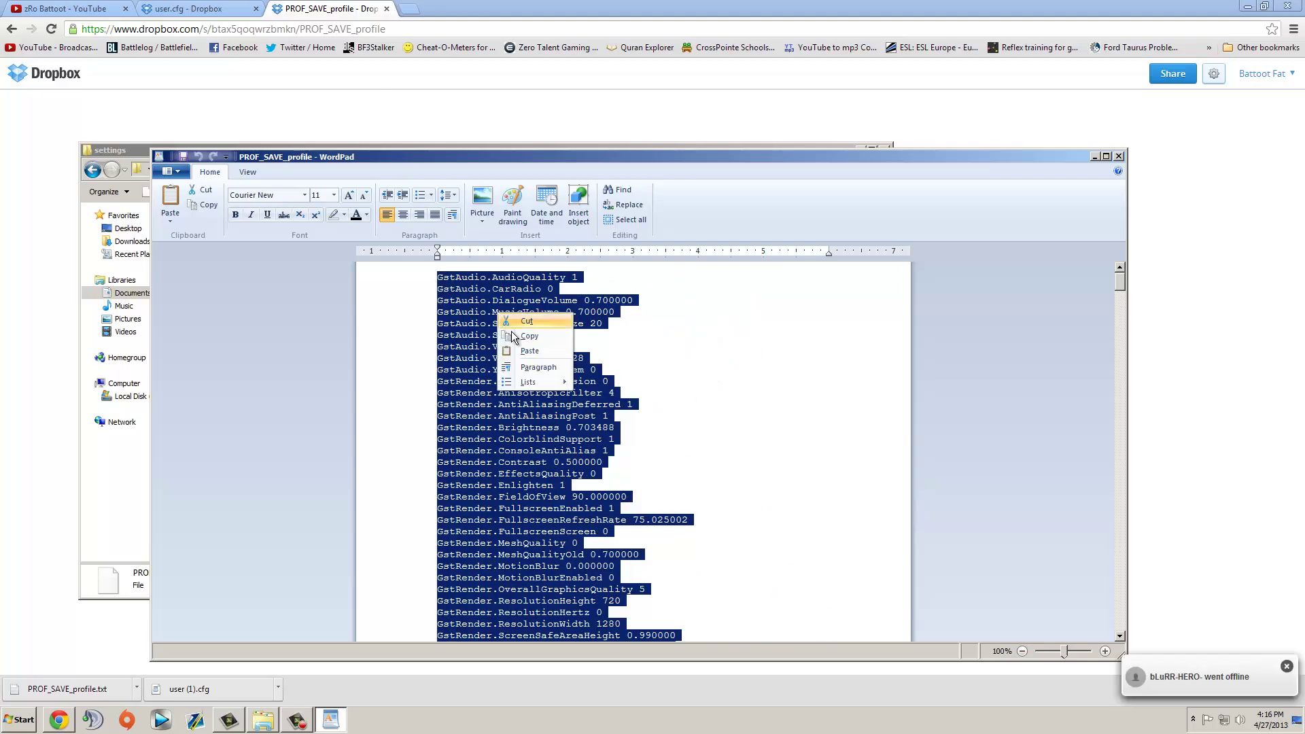
pyautogui.click(529, 350)
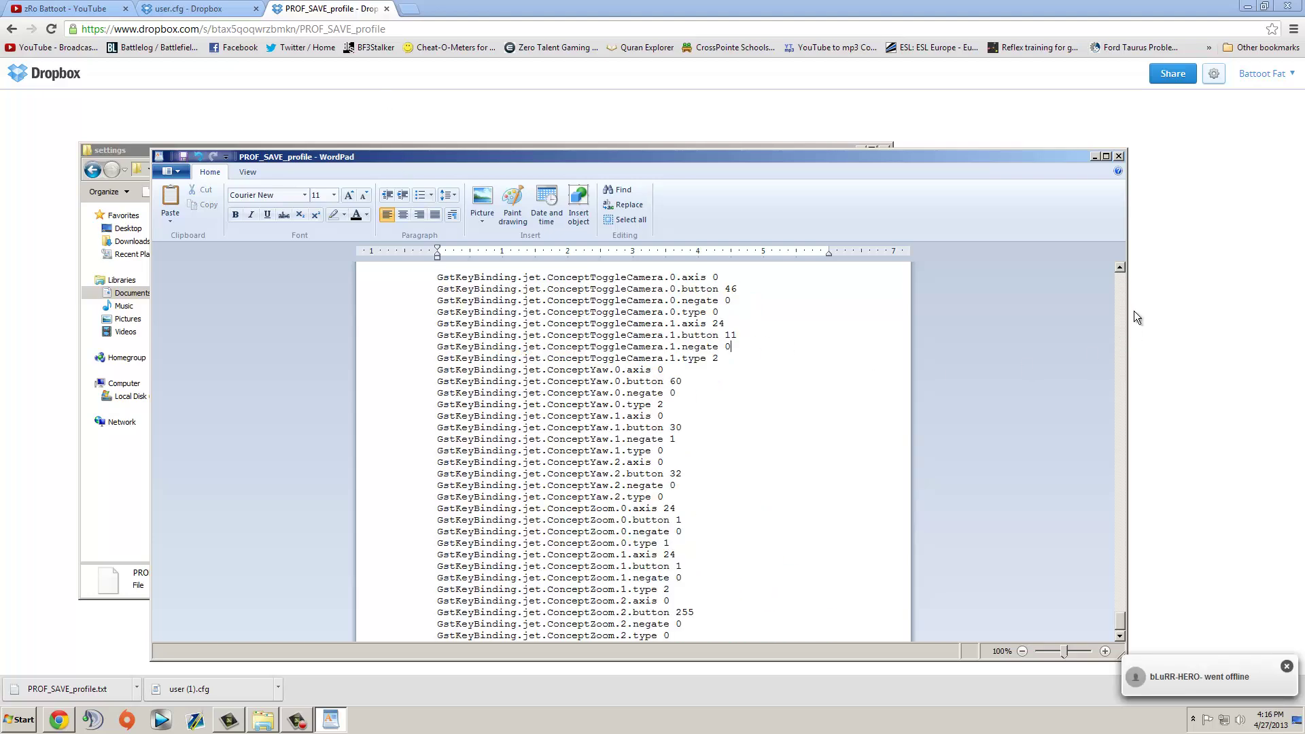
# Step: Save PROF_SAVE_profile, declining the text-only format warning, and close WordPad
pyautogui.moveTo(1120, 620); pyautogui.dragTo(1121, 272)
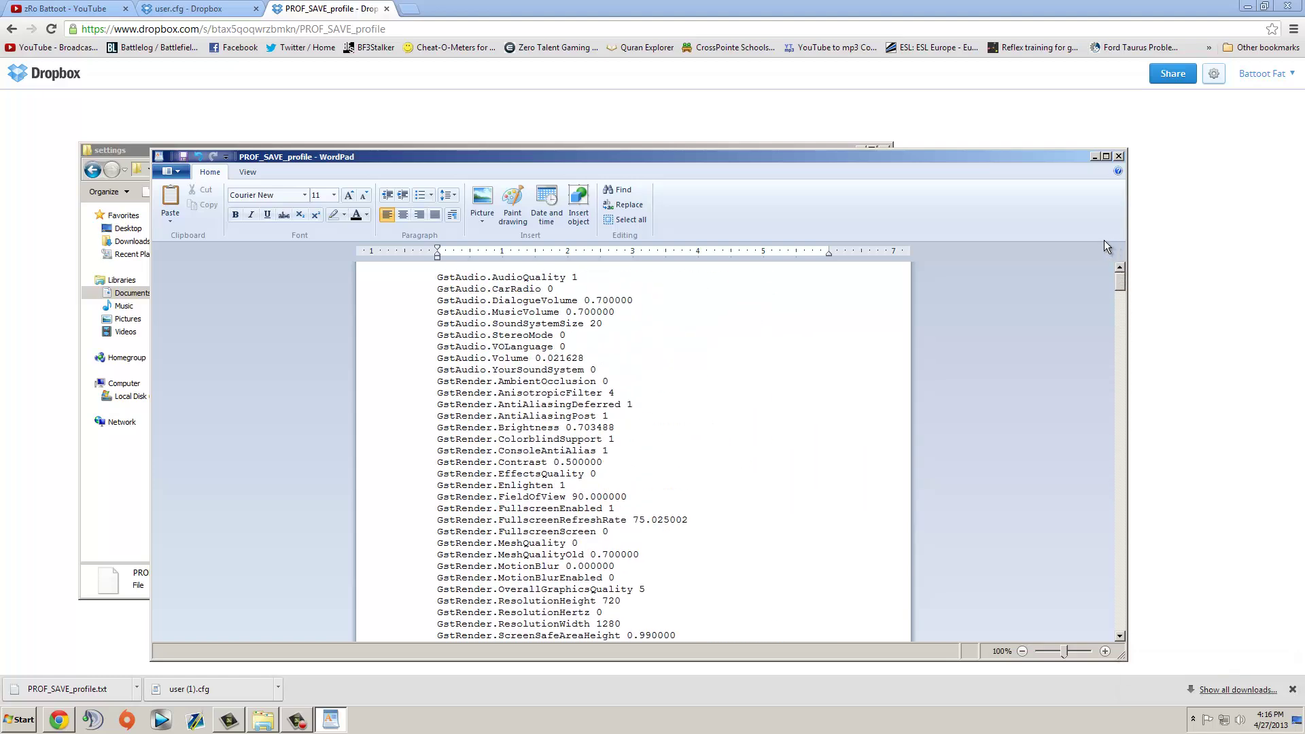
pyautogui.click(1120, 157)
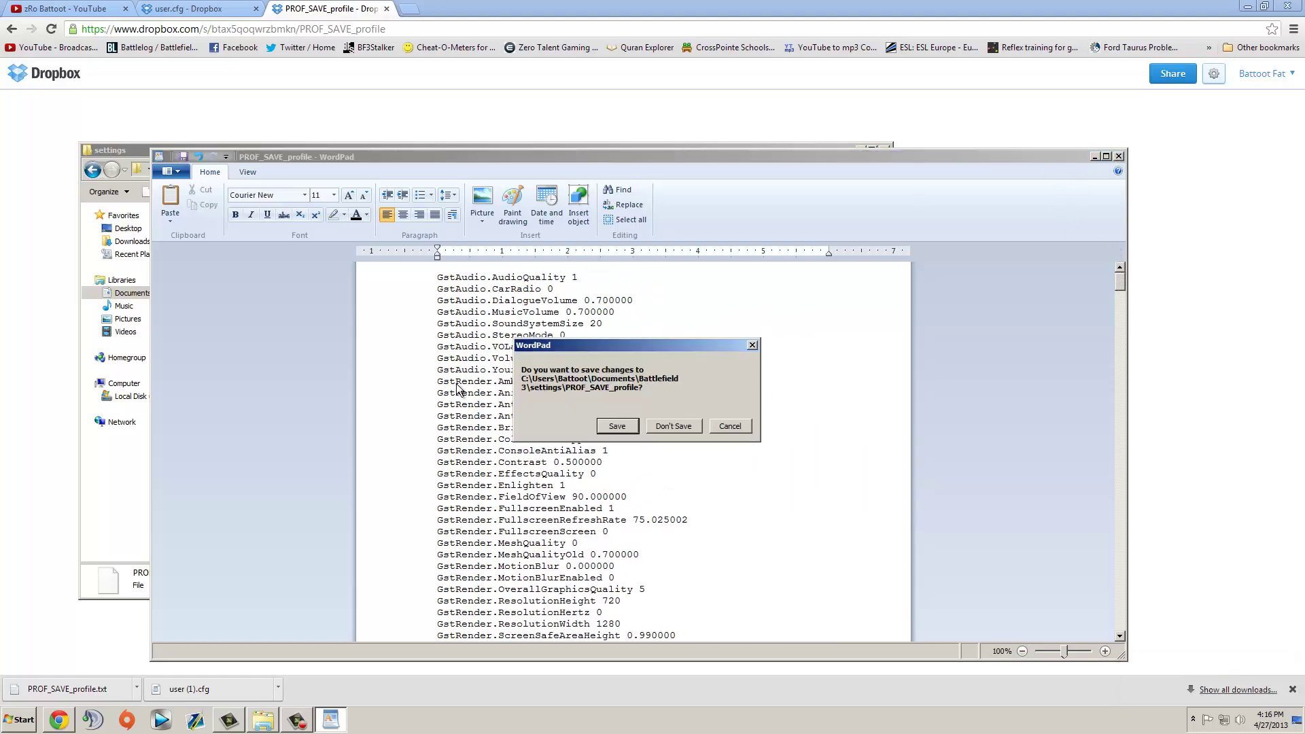
pyautogui.click(620, 427)
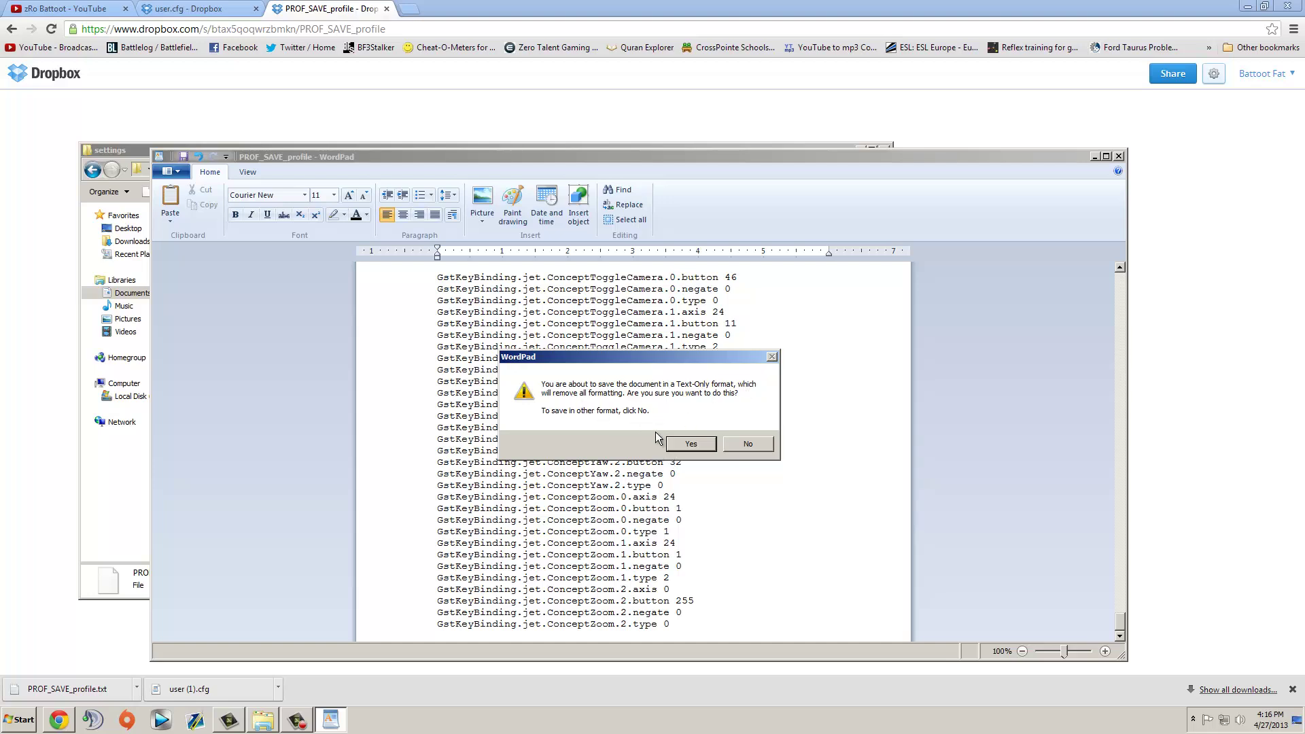
pyautogui.click(748, 445)
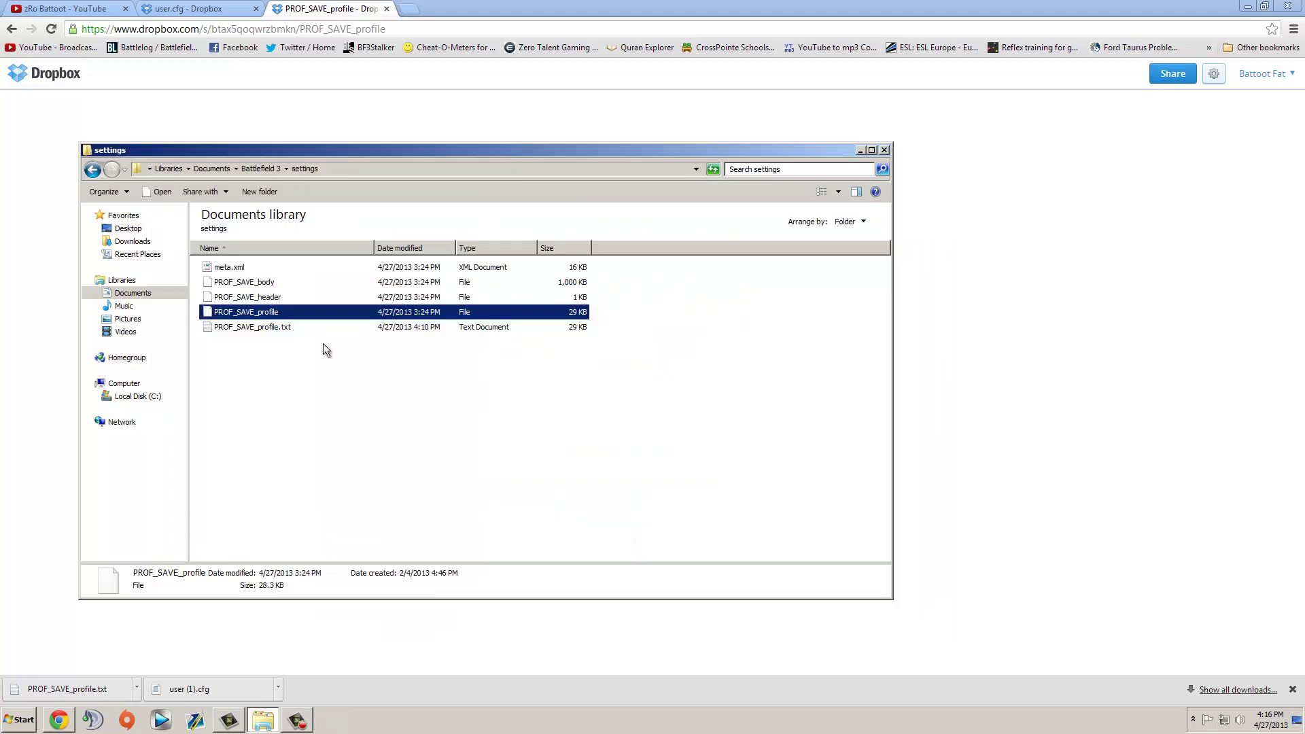
# Step: Delete PROF_SAVE_profile.txt to the Recycle Bin, then open PROF_SAVE_profile to its Open with dialog
pyautogui.click(381, 312)
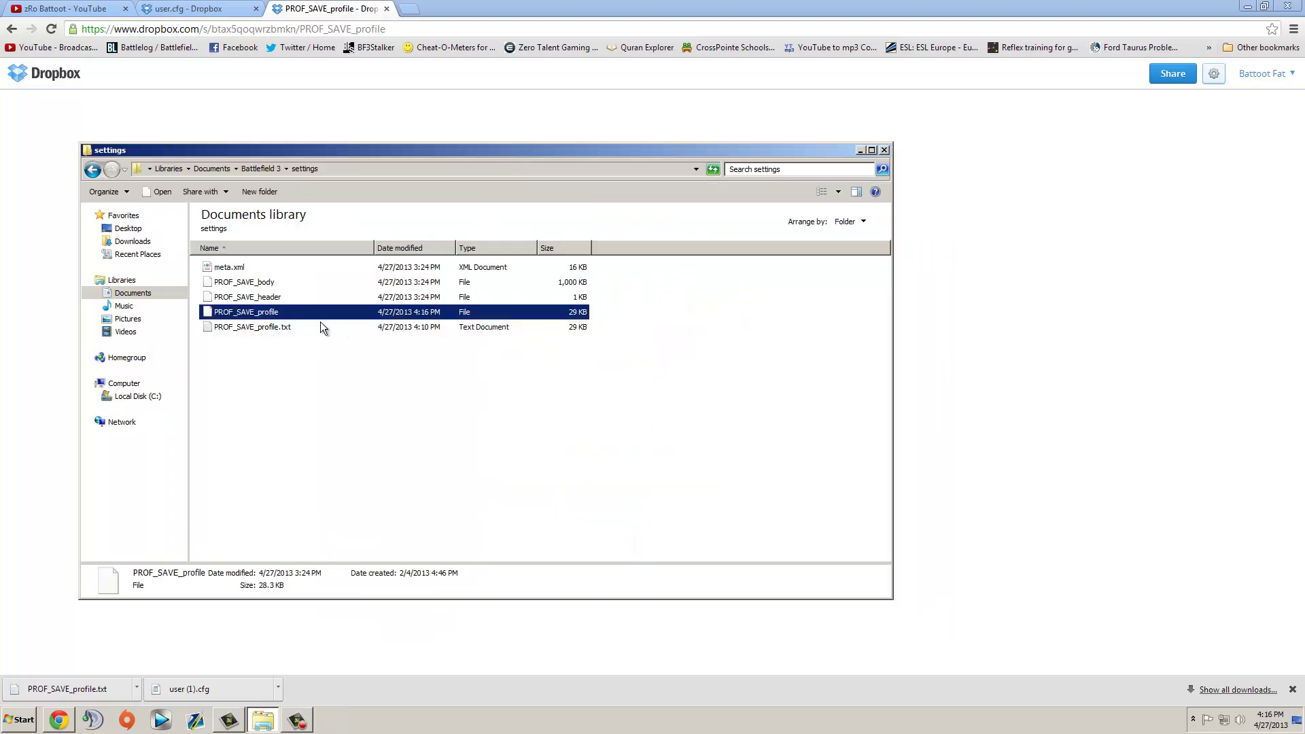
pyautogui.click(284, 329)
pyautogui.press('Delete')
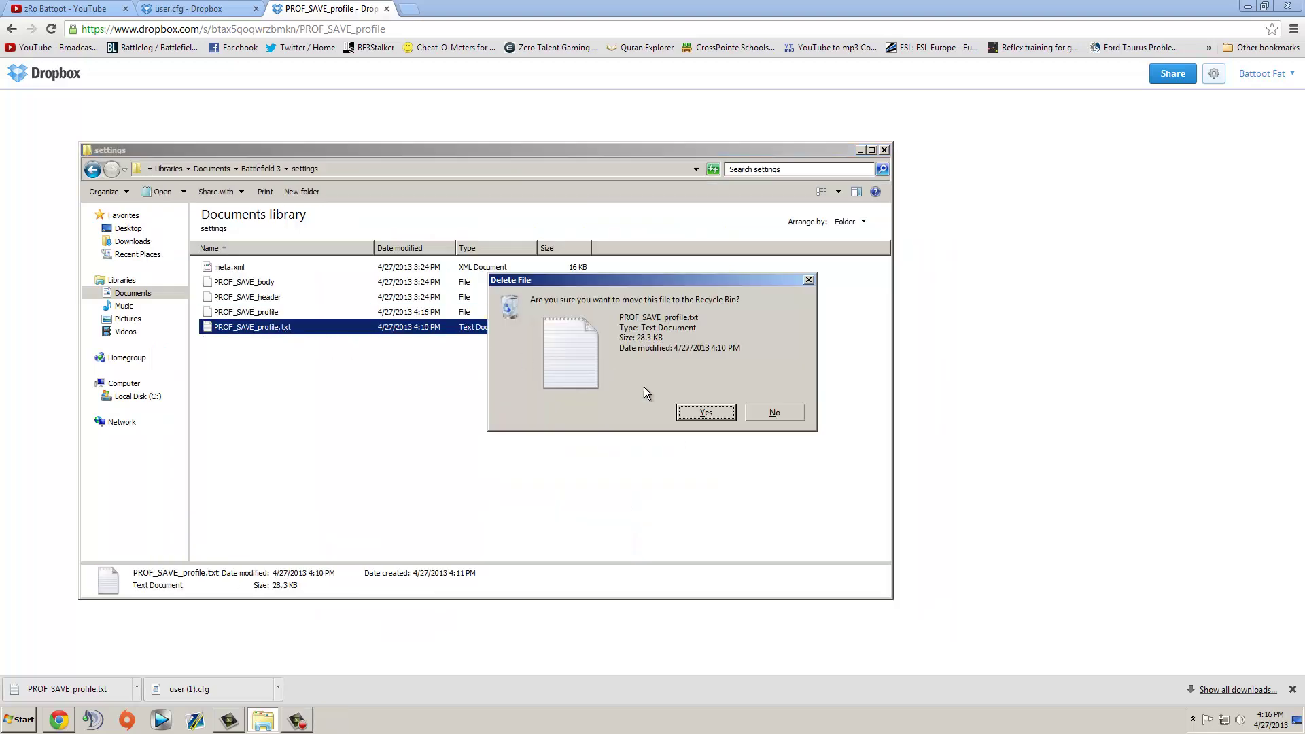
pyautogui.click(707, 412)
pyautogui.click(249, 314)
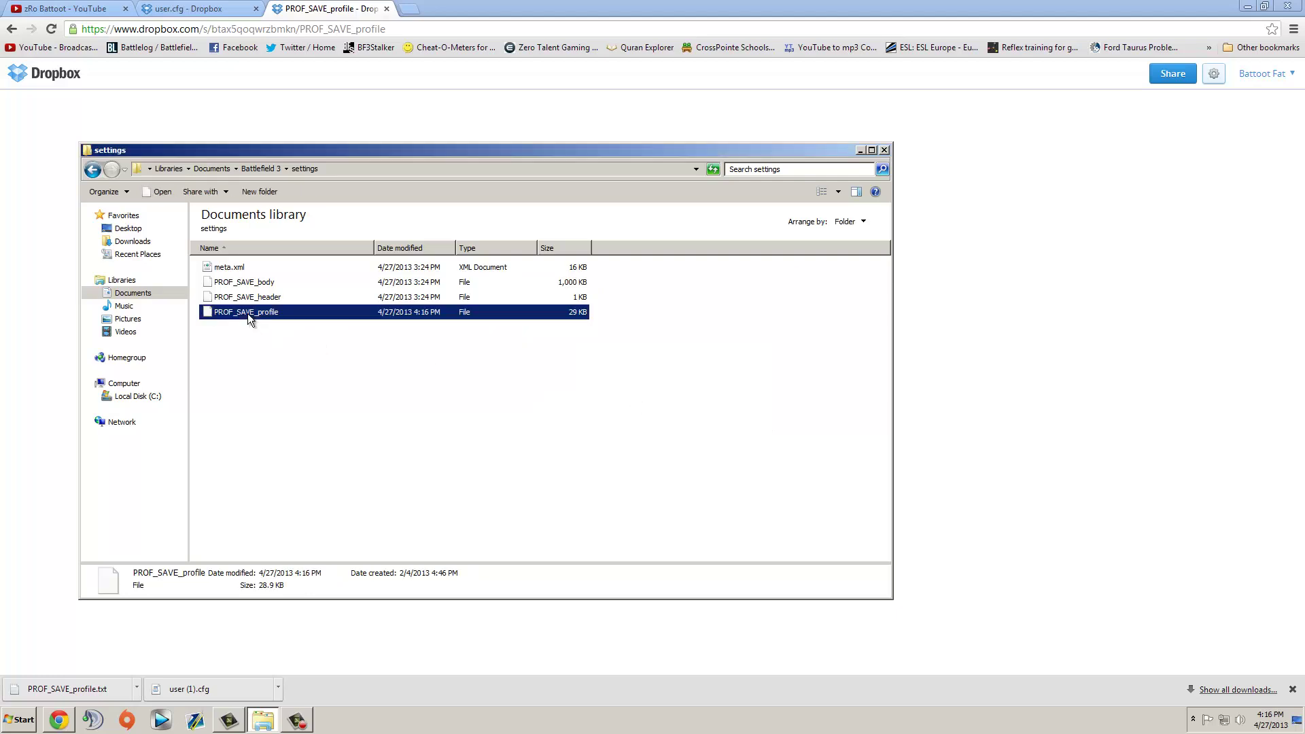
pyautogui.doubleClick(247, 313)
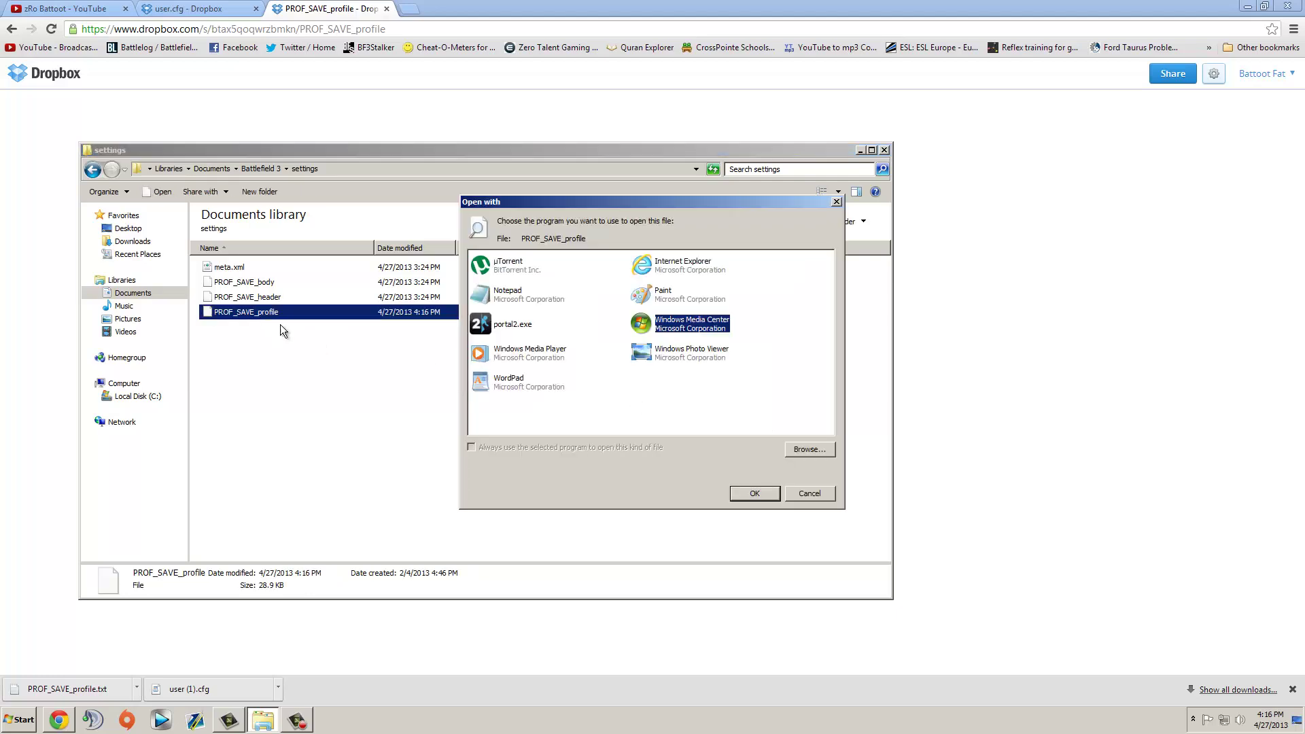
# Step: Open PROF_SAVE_profile in WordPad, highlight the GstInput.MouseSensitivity 0.050000 line, then close WordPad
pyautogui.doubleClick(517, 386)
pyautogui.click(1120, 304)
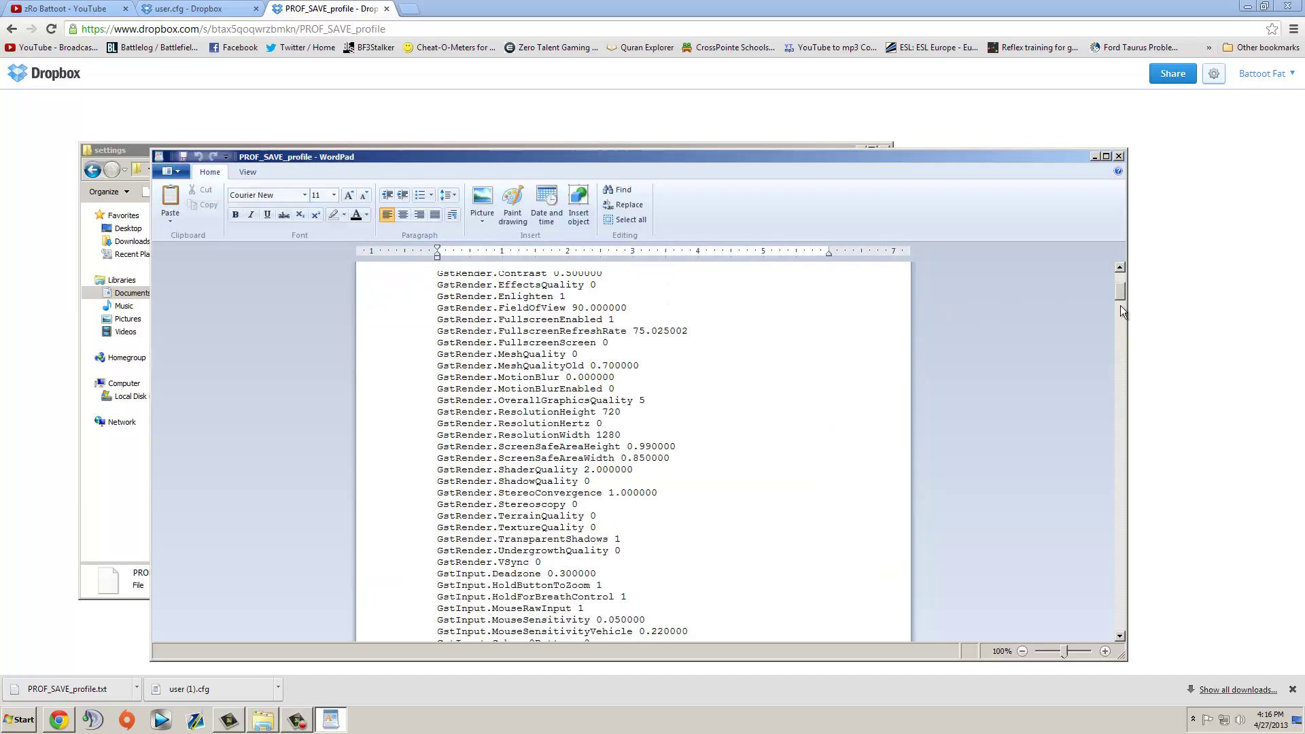
pyautogui.moveTo(1121, 306); pyautogui.dragTo(1094, 301)
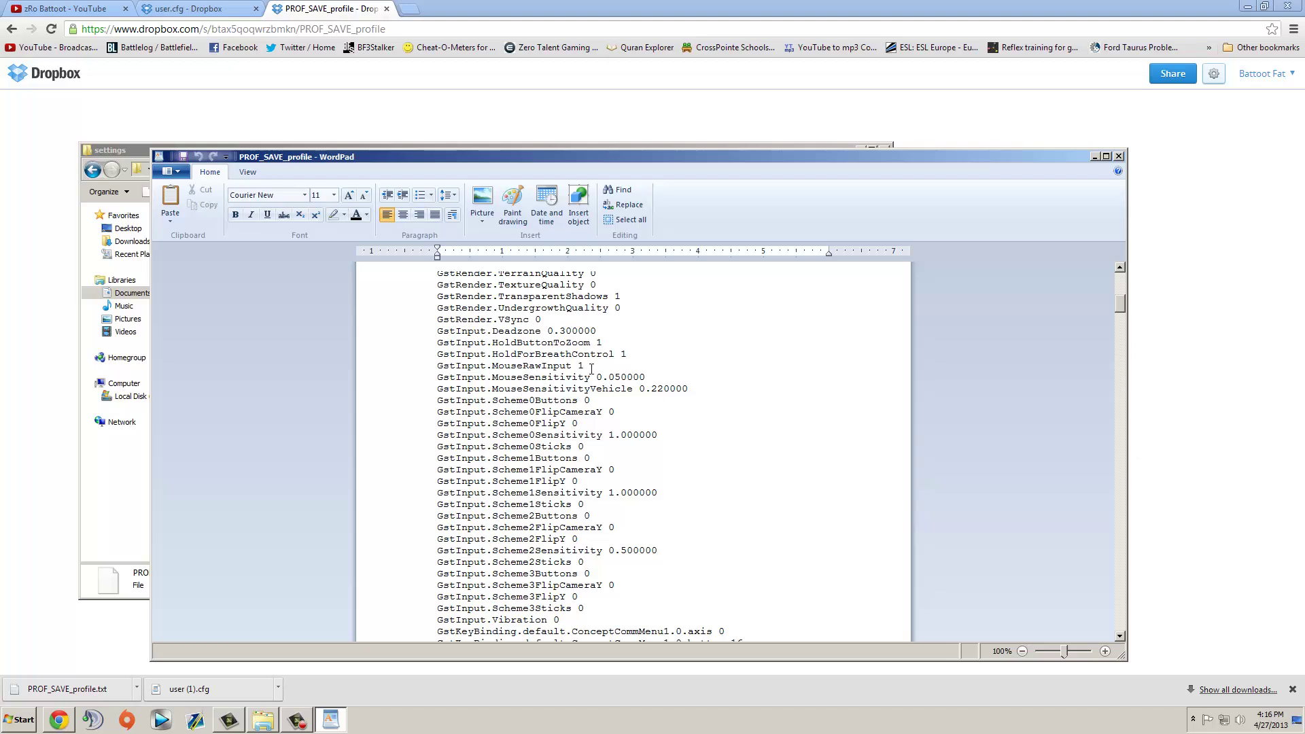
pyautogui.moveTo(665, 377); pyautogui.dragTo(438, 377)
pyautogui.click(711, 374)
pyautogui.click(439, 377)
pyautogui.click(1110, 156)
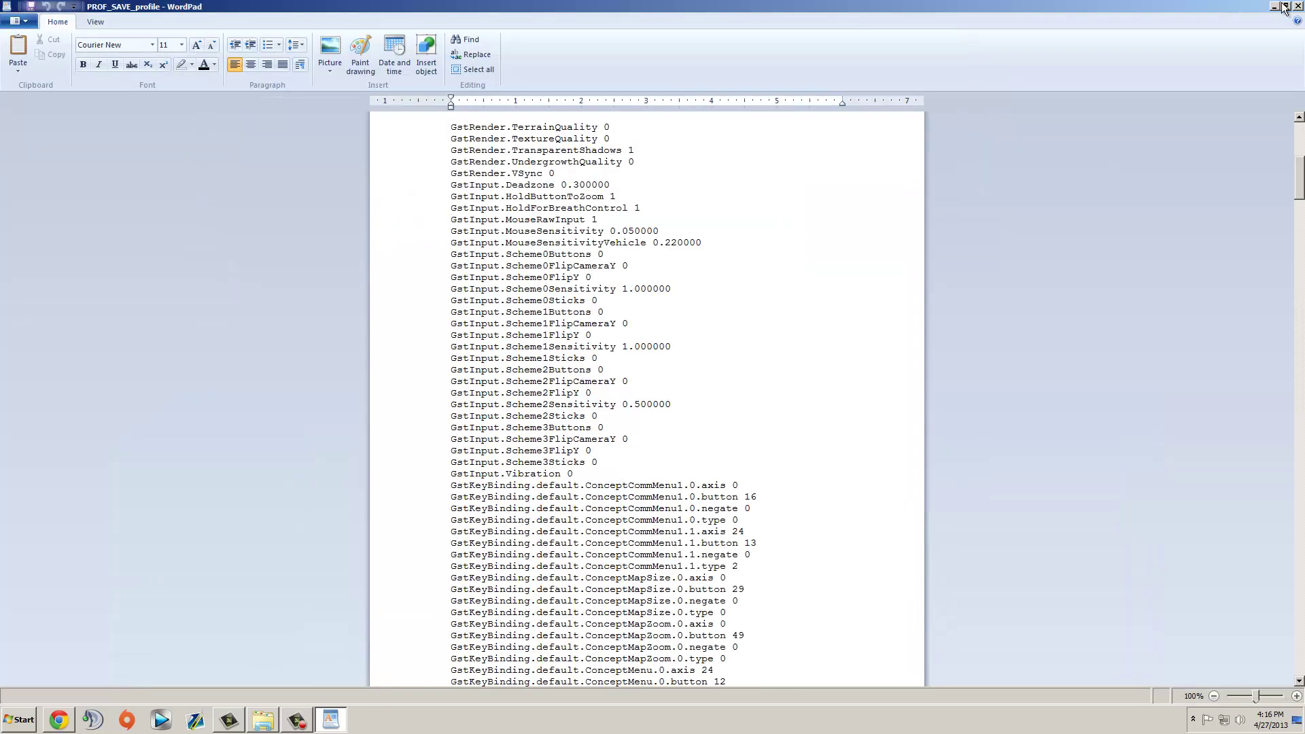
pyautogui.press('super+Down')
# Step: Select PROF_SAVE_profile in the settings folder and bring the browser window forward
pyautogui.click(1118, 156)
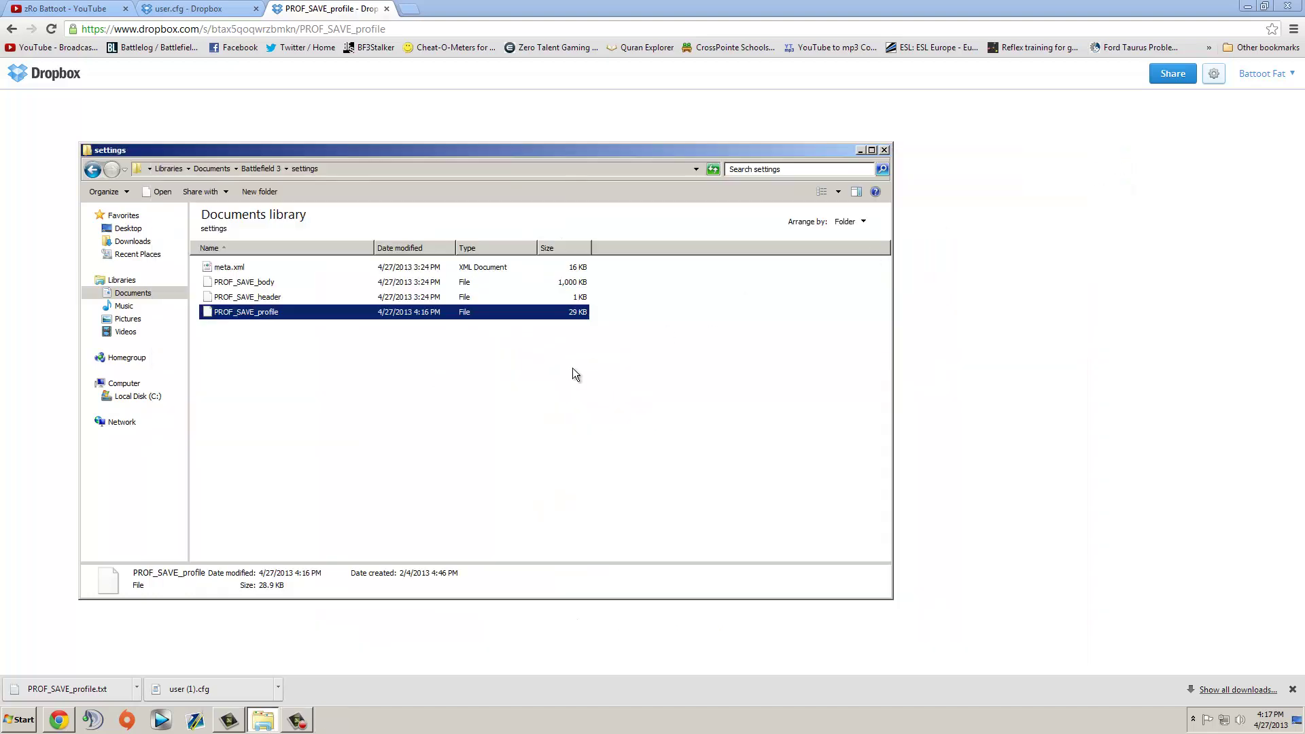
pyautogui.moveTo(365, 397); pyautogui.dragTo(304, 317)
pyautogui.click(303, 331)
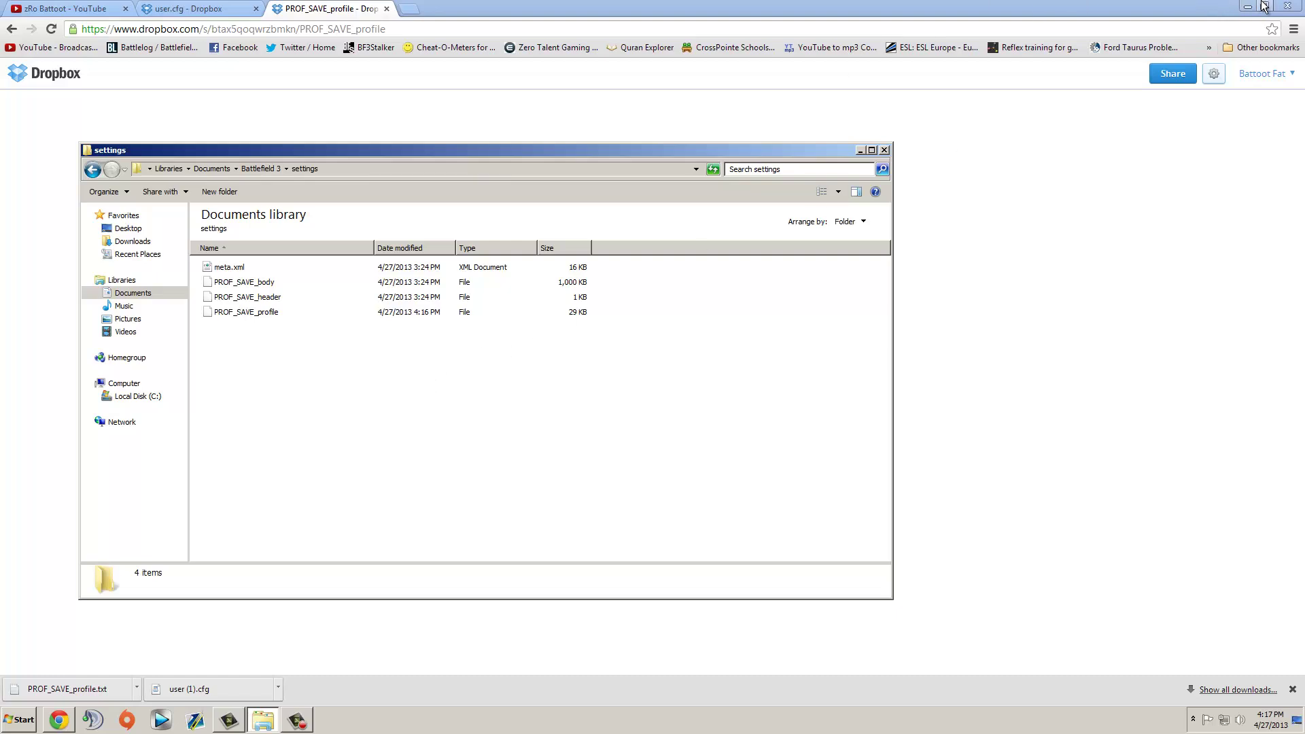
pyautogui.click(218, 317)
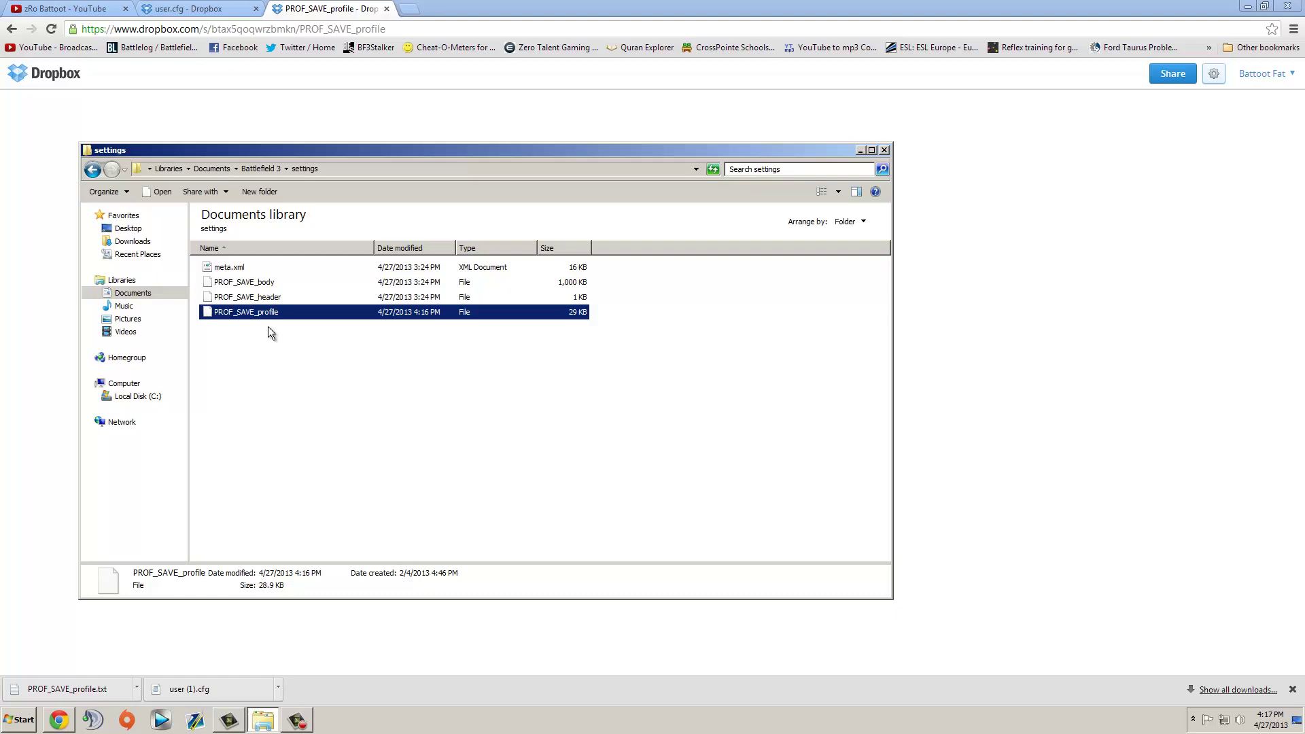
pyautogui.click(270, 330)
# Step: Minimize the browser and move the desktop PROF_SAVE_profile backup into the settings folder, replacing the existing file
pyautogui.click(1248, 6)
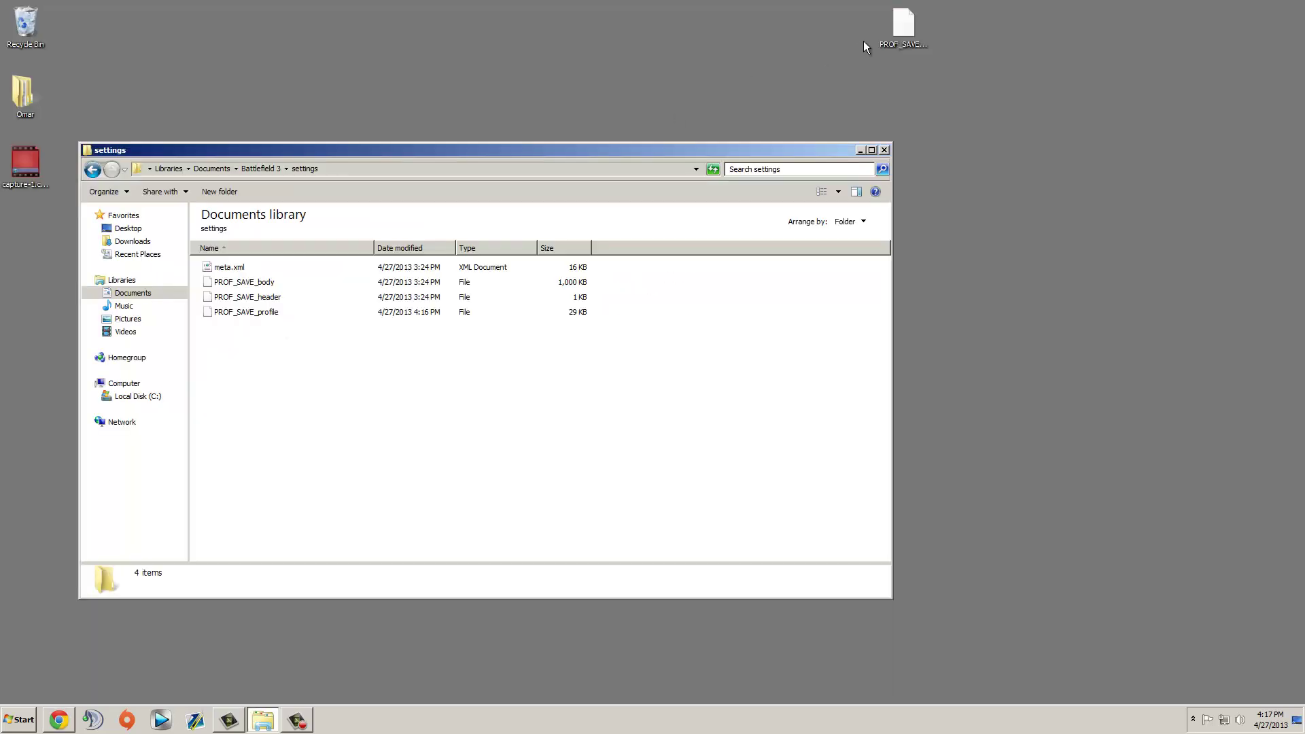
pyautogui.moveTo(904, 23); pyautogui.dragTo(280, 369)
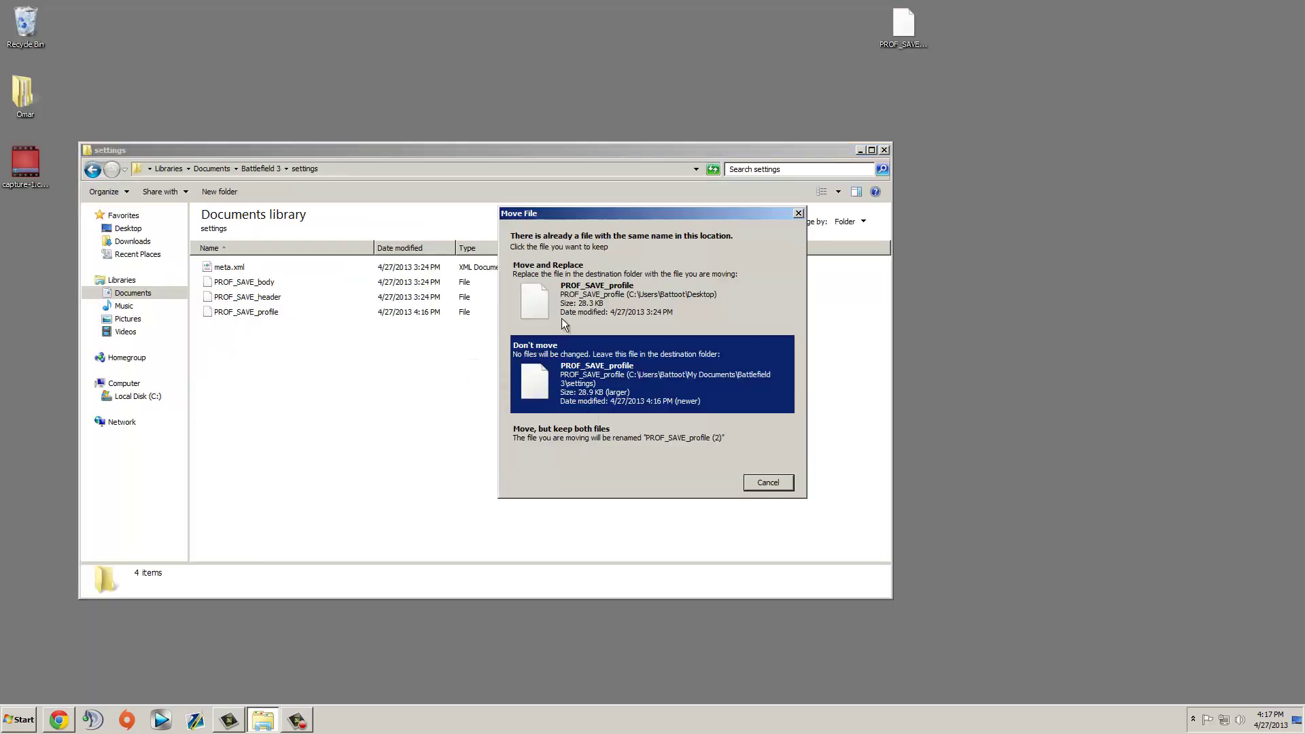
pyautogui.click(552, 292)
# Step: Check the settings folder's files and select the restored PROF_SAVE_profile (28.3 KB, 3:24 PM)
pyautogui.click(323, 369)
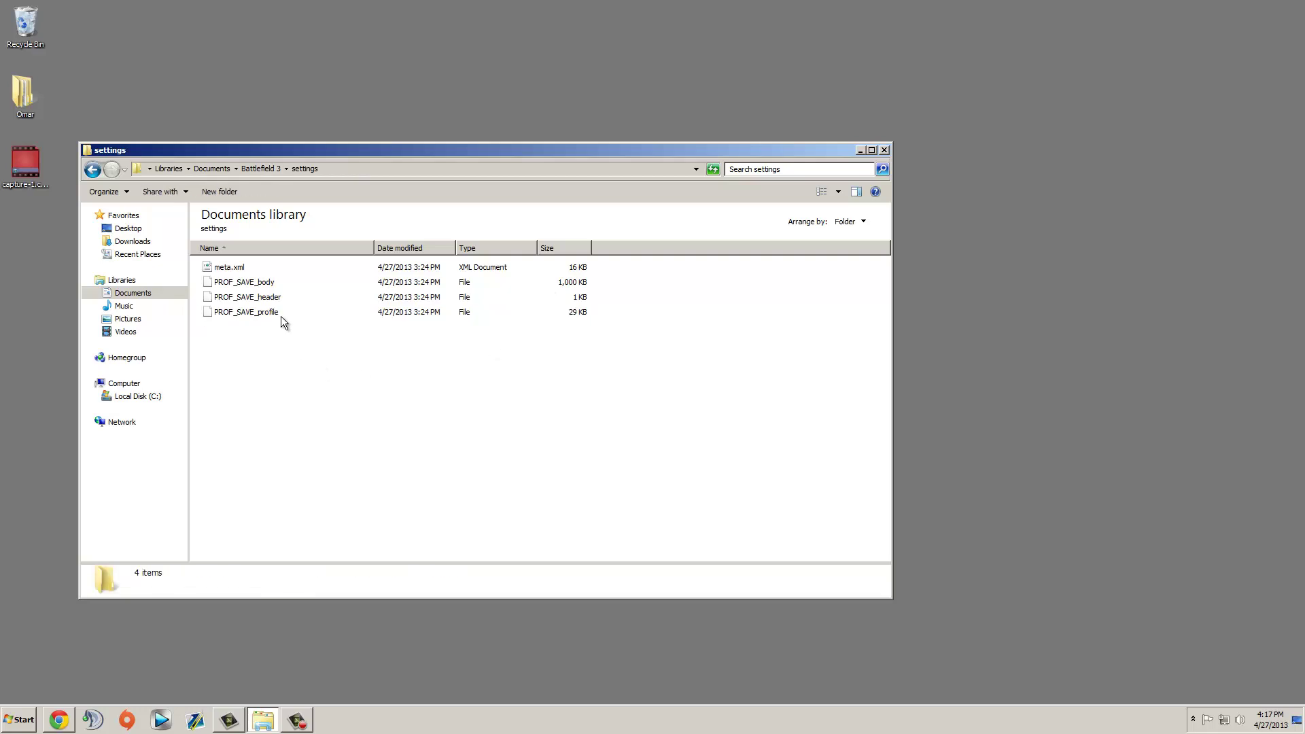
pyautogui.hotkey('ctrl', 'a')
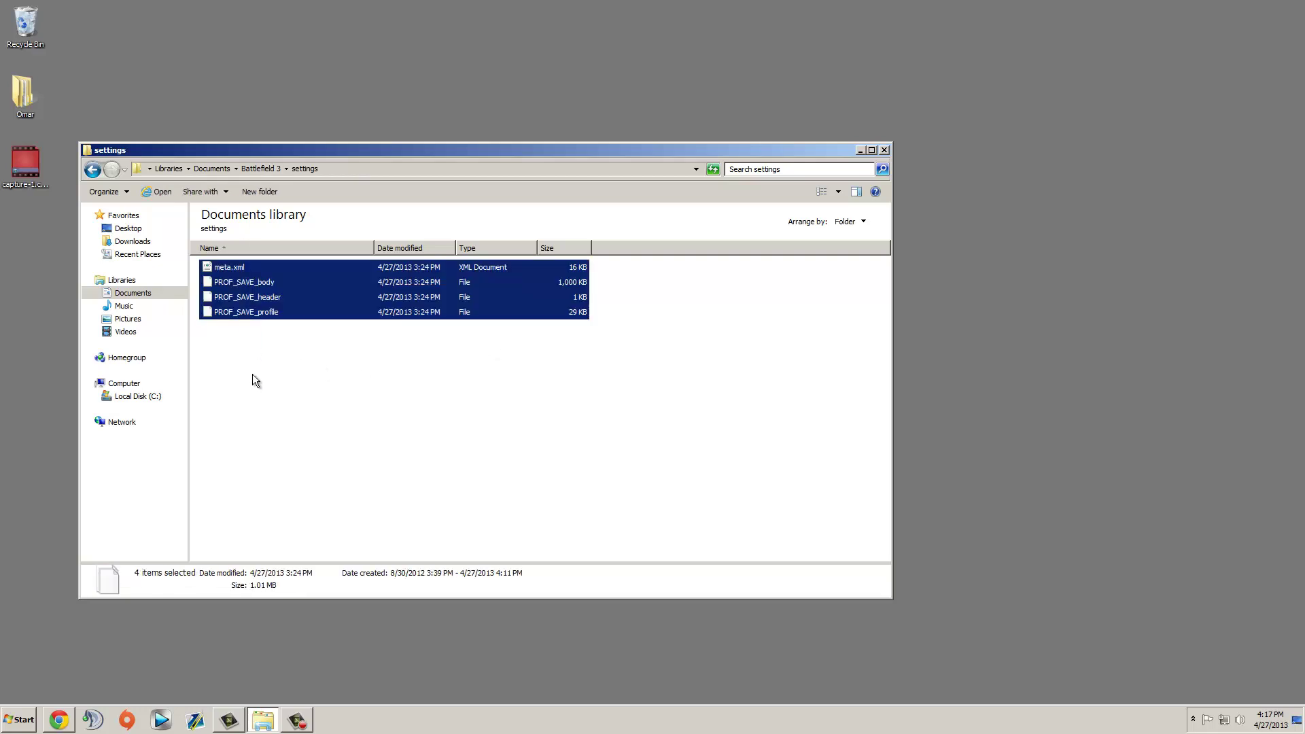
pyautogui.click(443, 374)
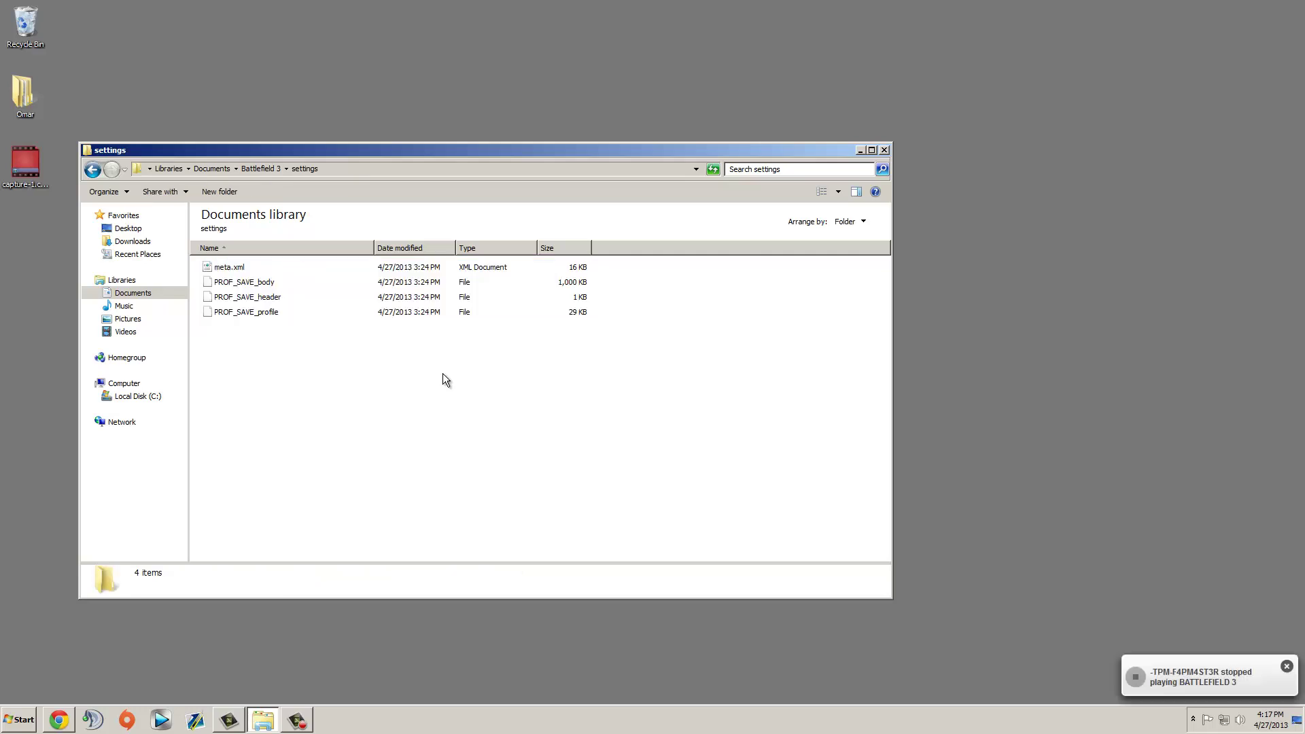
pyautogui.click(254, 311)
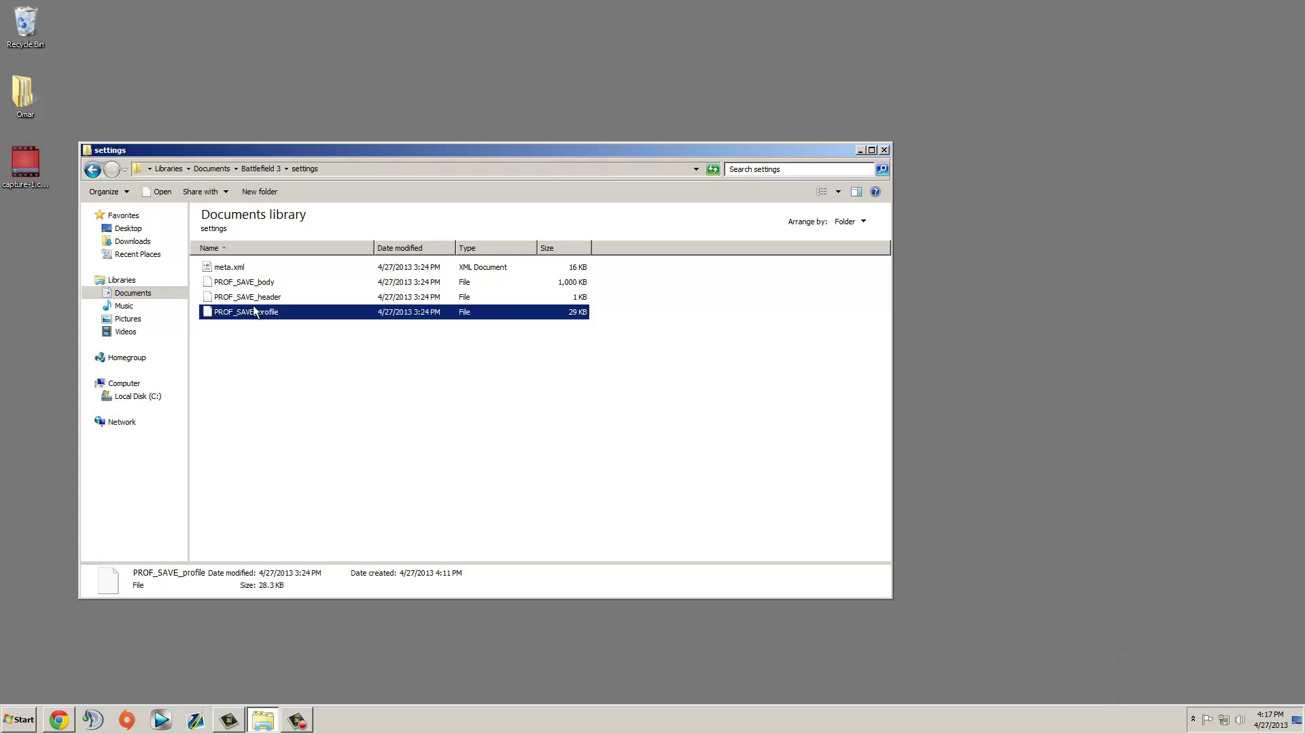
# Step: Browse from Computer to C:\Program Files (x86)\Origin Games\Battlefield 3
pyautogui.click(19, 719)
pyautogui.click(197, 492)
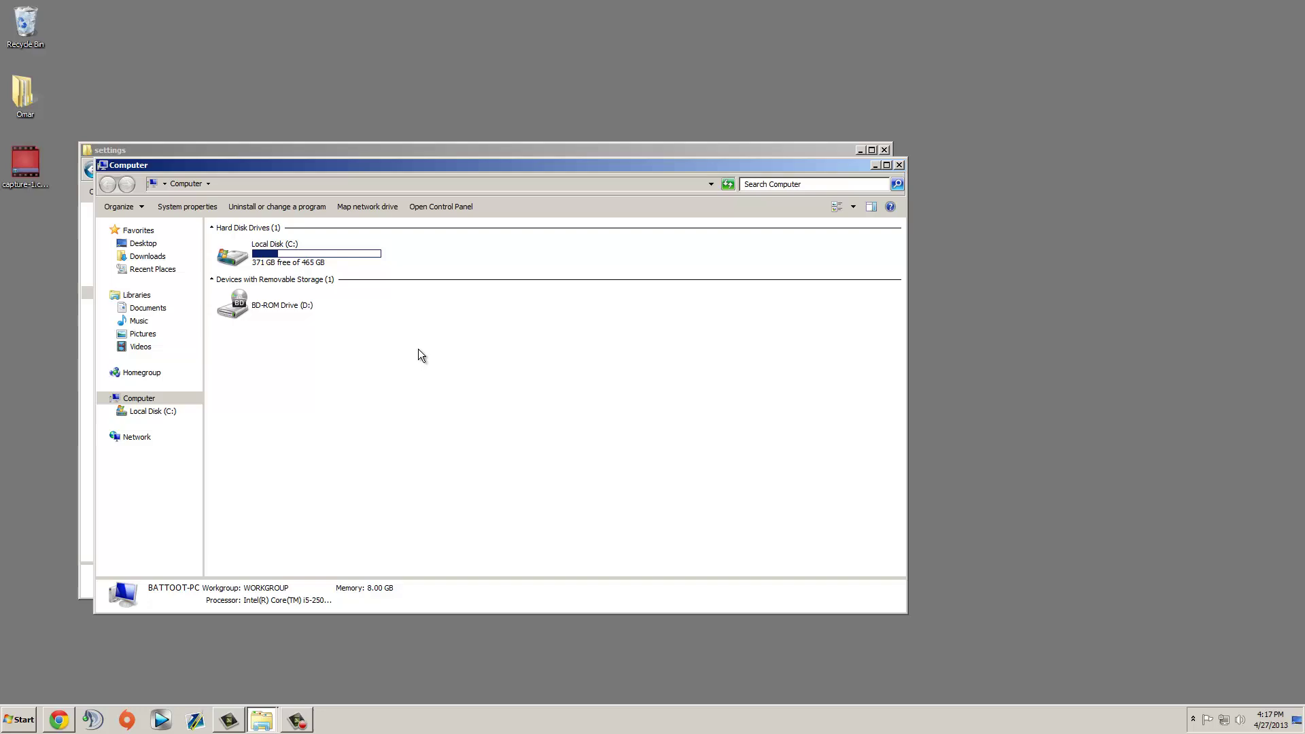
pyautogui.click(280, 147)
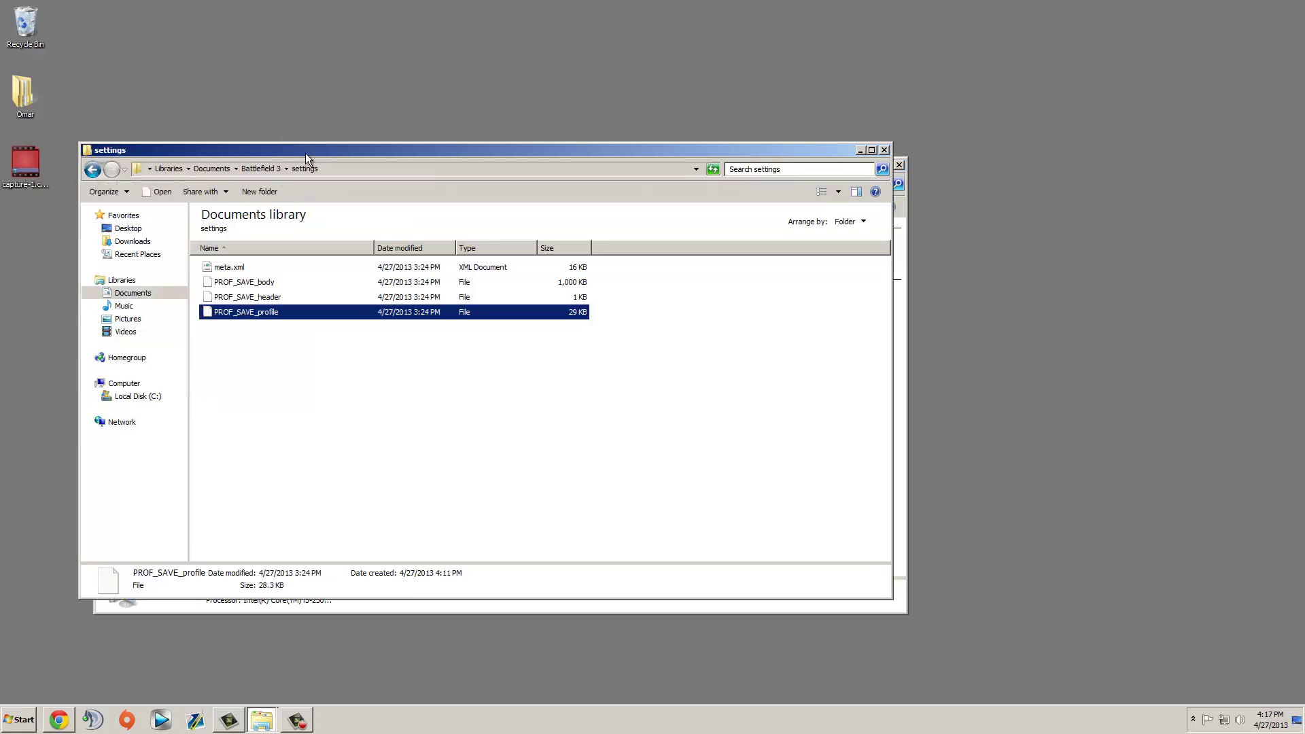
pyautogui.moveTo(304, 153); pyautogui.dragTo(404, 387)
pyautogui.doubleClick(299, 251)
pyautogui.click(271, 336)
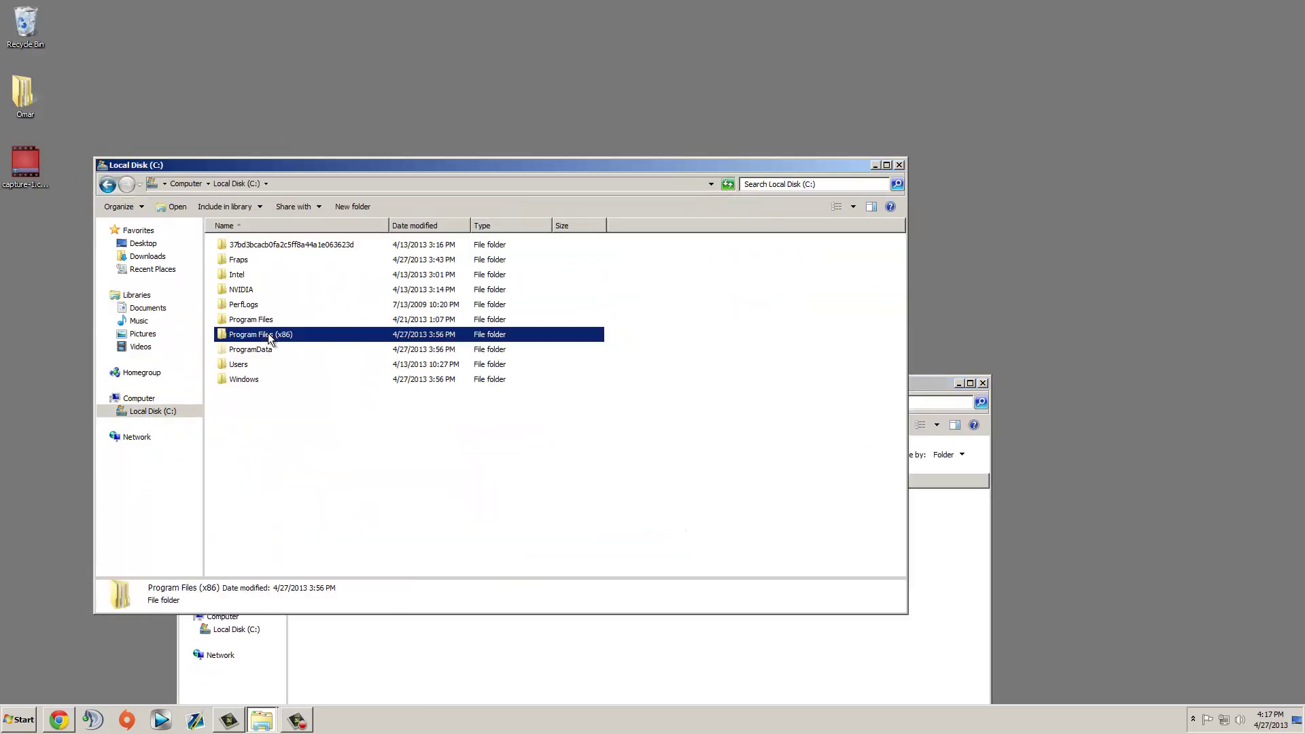
pyautogui.doubleClick(271, 335)
pyautogui.doubleClick(267, 572)
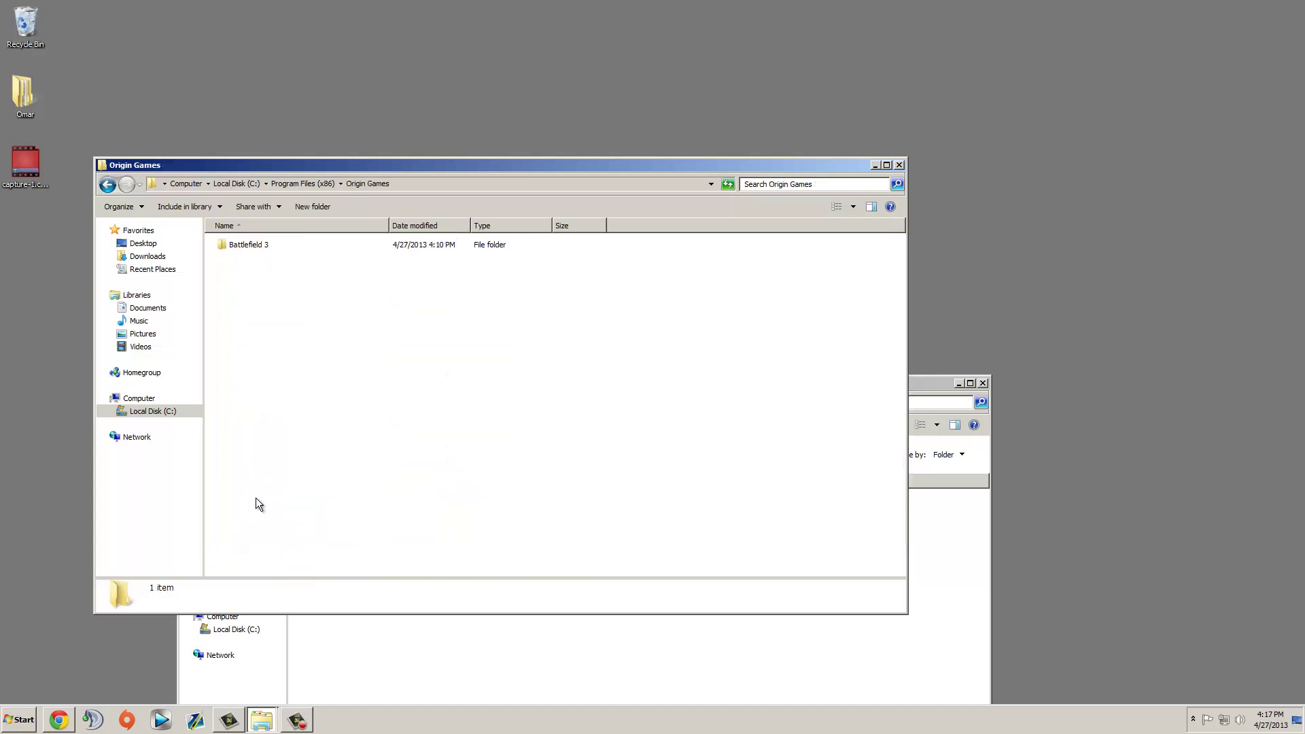
pyautogui.doubleClick(261, 245)
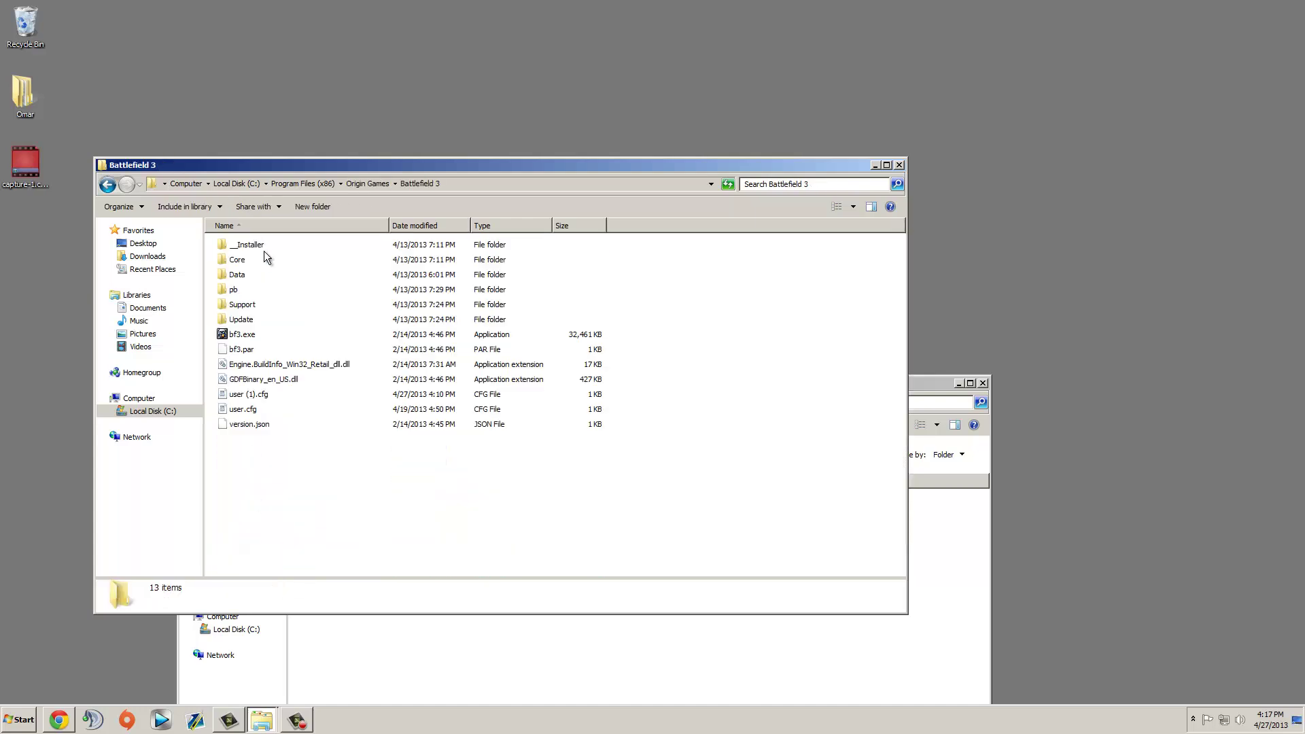
# Step: Delete user (1).cfg from the Battlefield 3 folder, leaving only user.cfg
pyautogui.click(258, 398)
pyautogui.press('Delete')
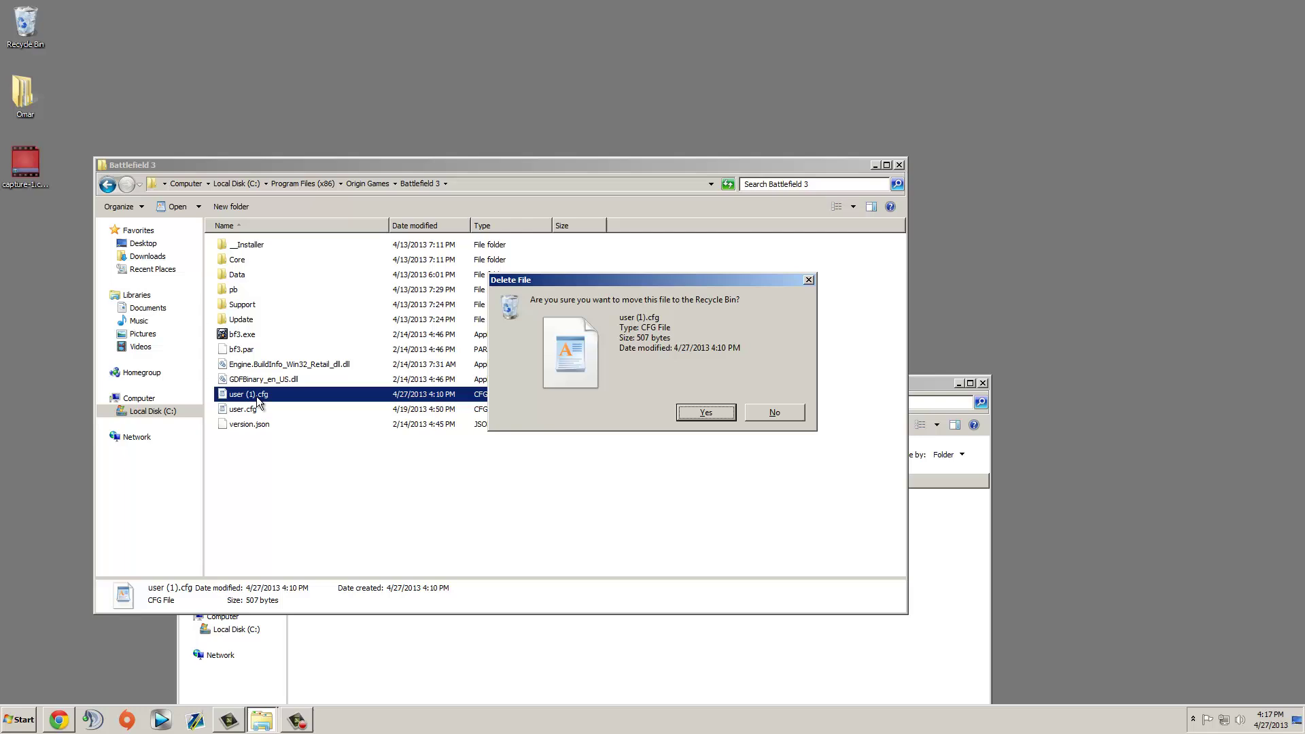
pyautogui.press('Return')
pyautogui.click(270, 397)
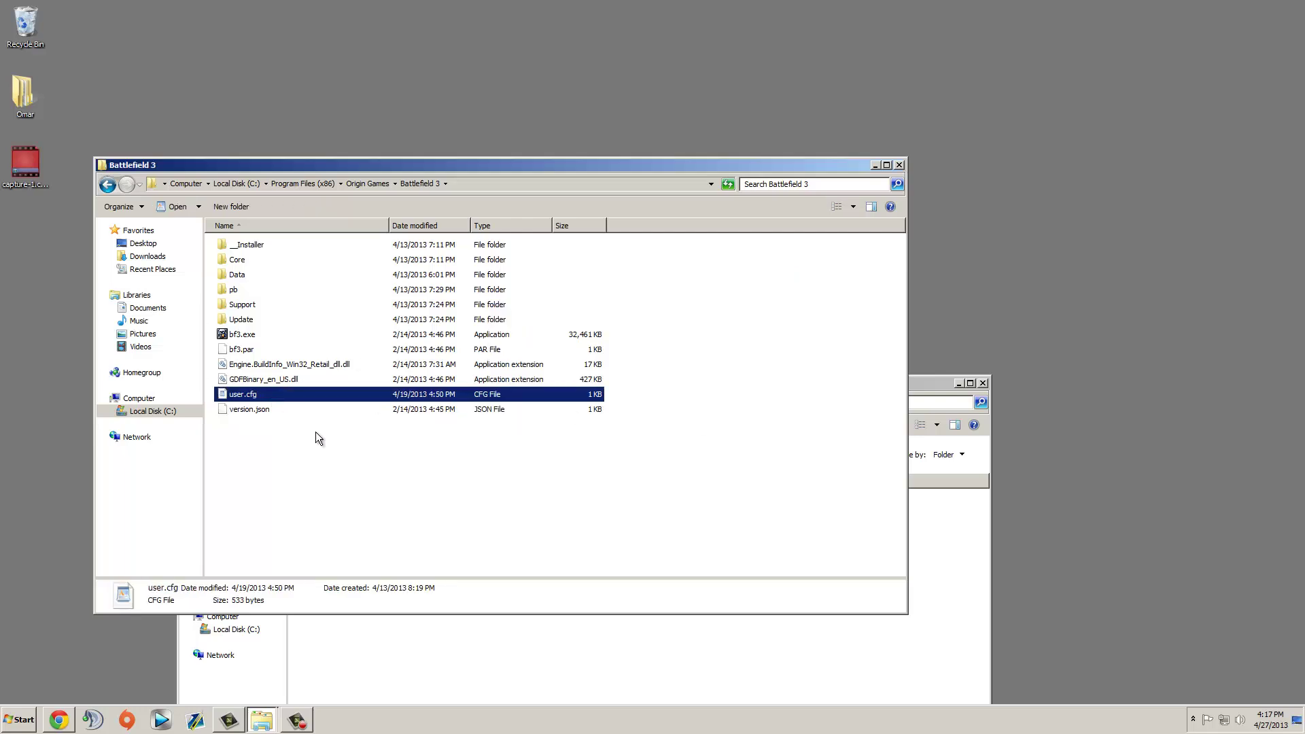
pyautogui.moveTo(315, 438); pyautogui.dragTo(358, 447)
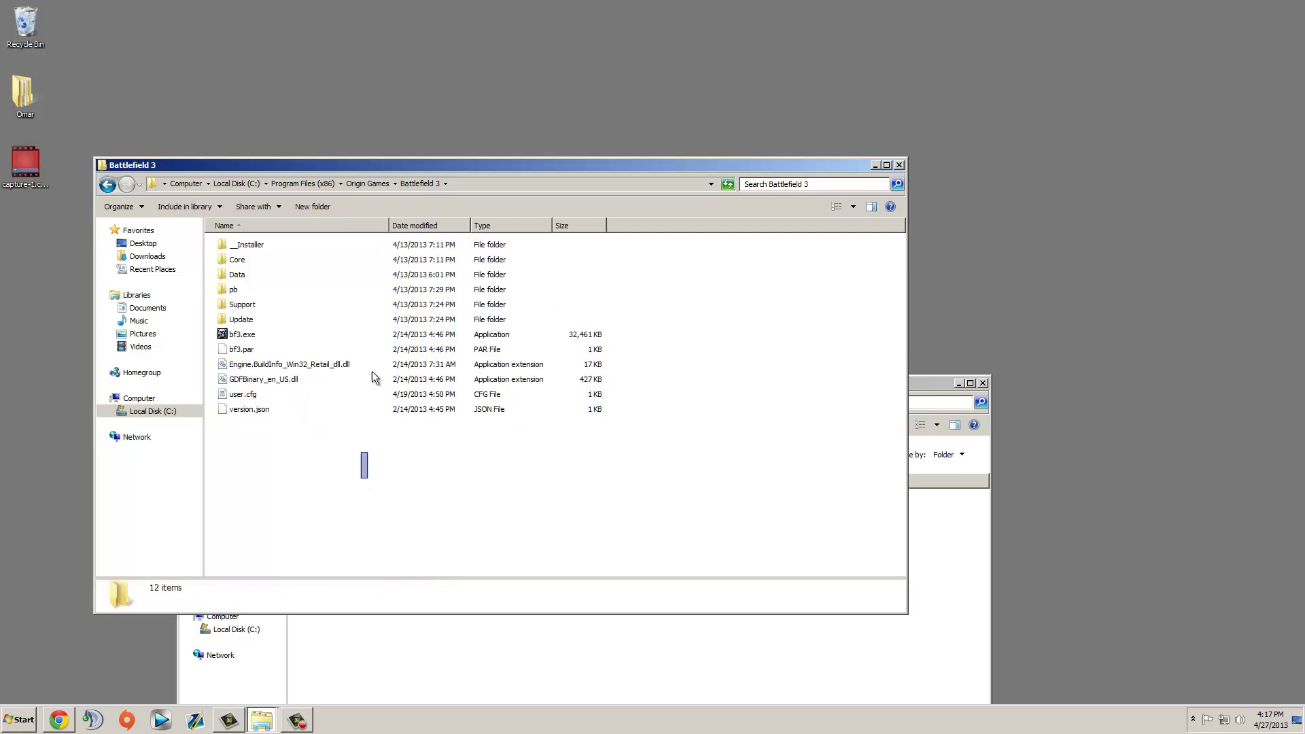
pyautogui.hotkey('ctrl', 'a')
pyautogui.click(488, 472)
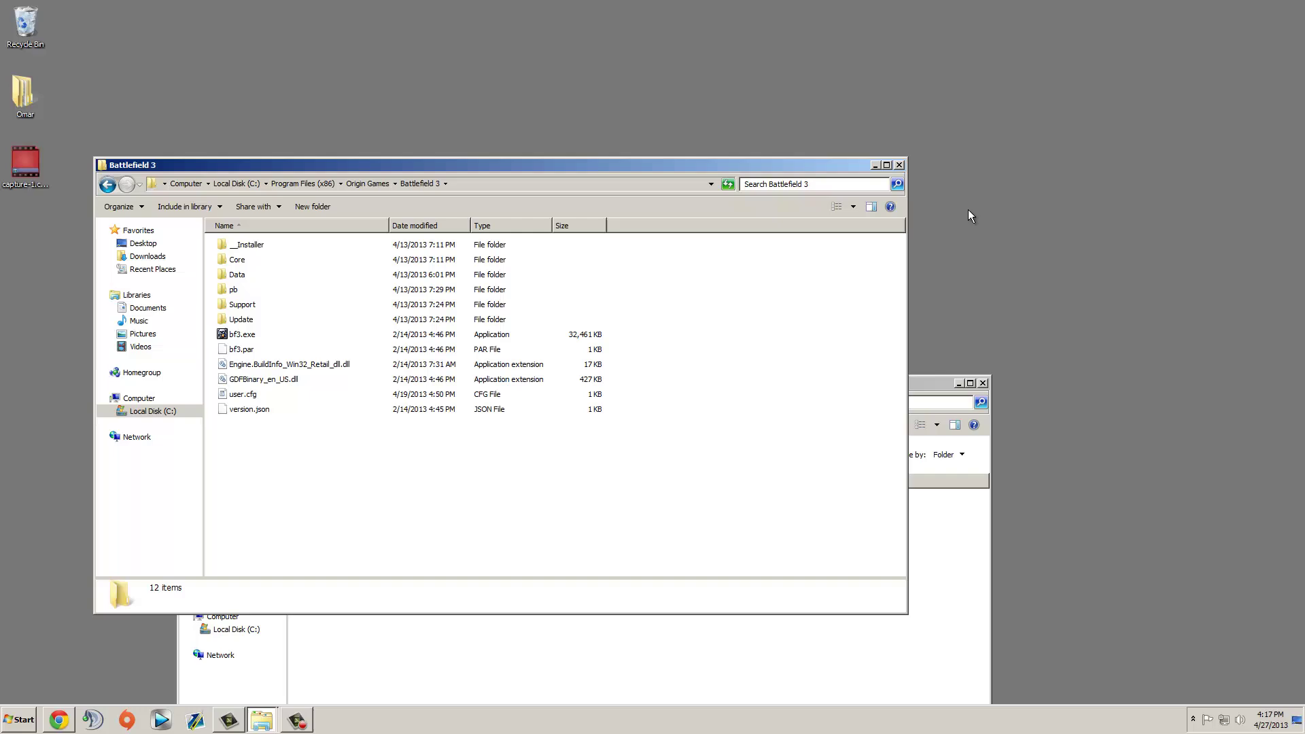
# Step: Close the Battlefield 3 folder window and return the settings window to its place
pyautogui.click(900, 166)
pyautogui.moveTo(700, 383); pyautogui.dragTo(703, 161)
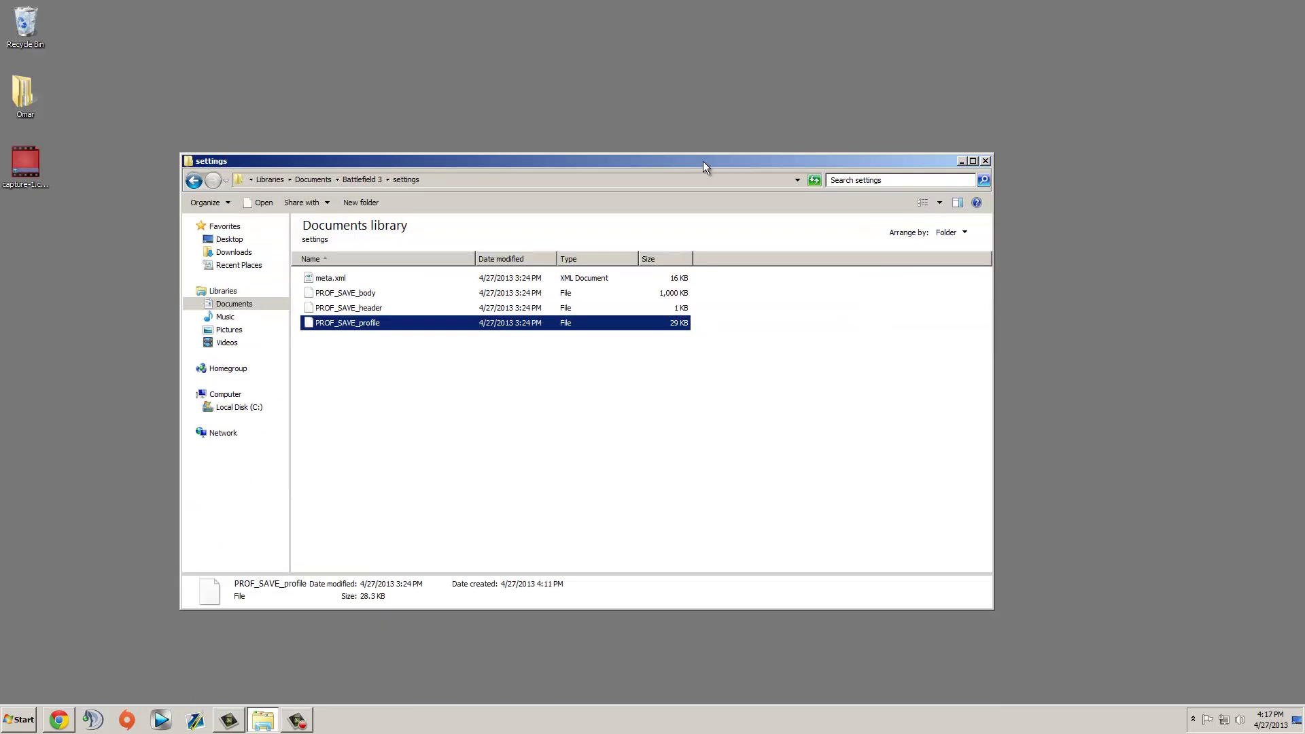
pyautogui.click(558, 406)
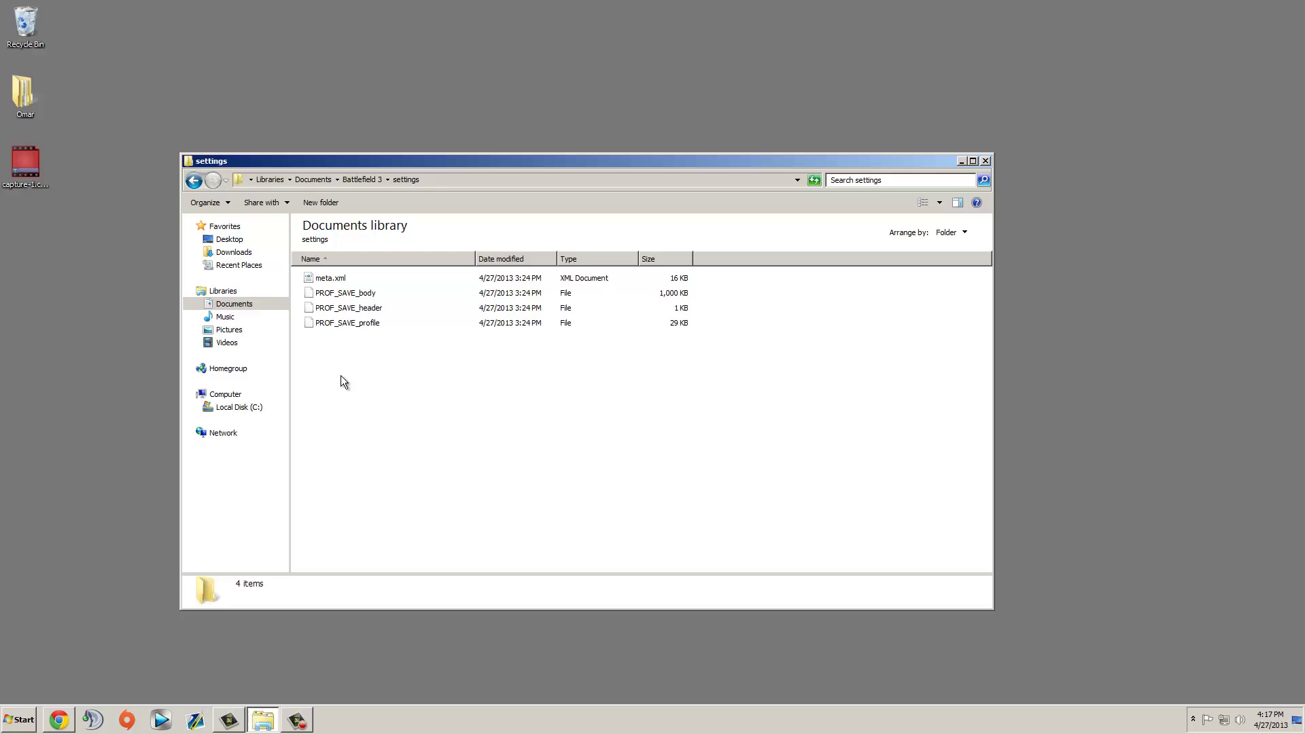